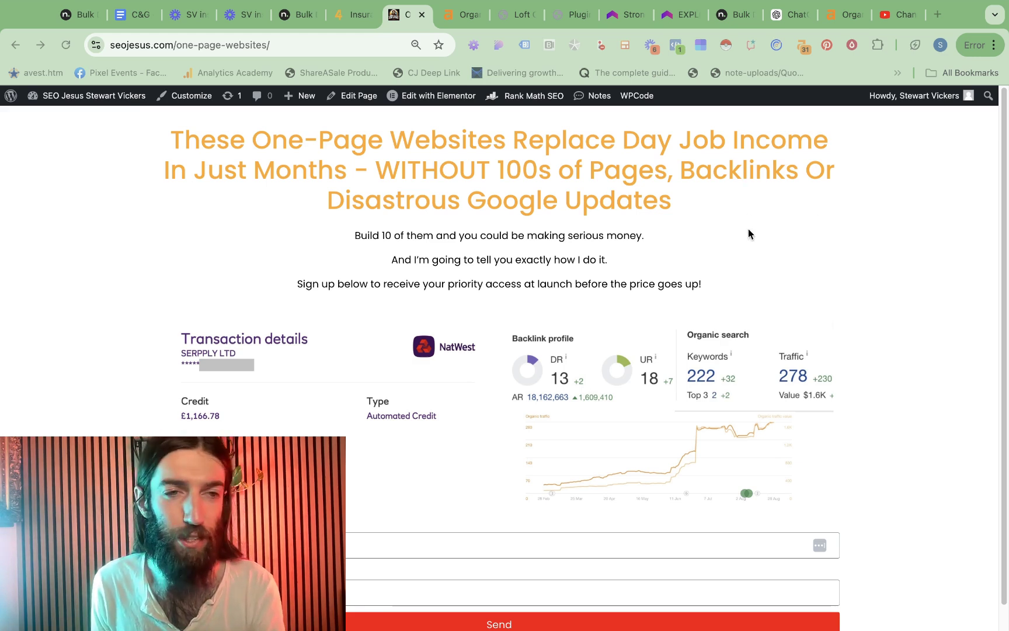
# Scroll through the Namecheap checkout while the one-year $6.98 domain order completes.
pyautogui.scroll(-1, 749, 233)
pyautogui.scroll(1, 745, 271)
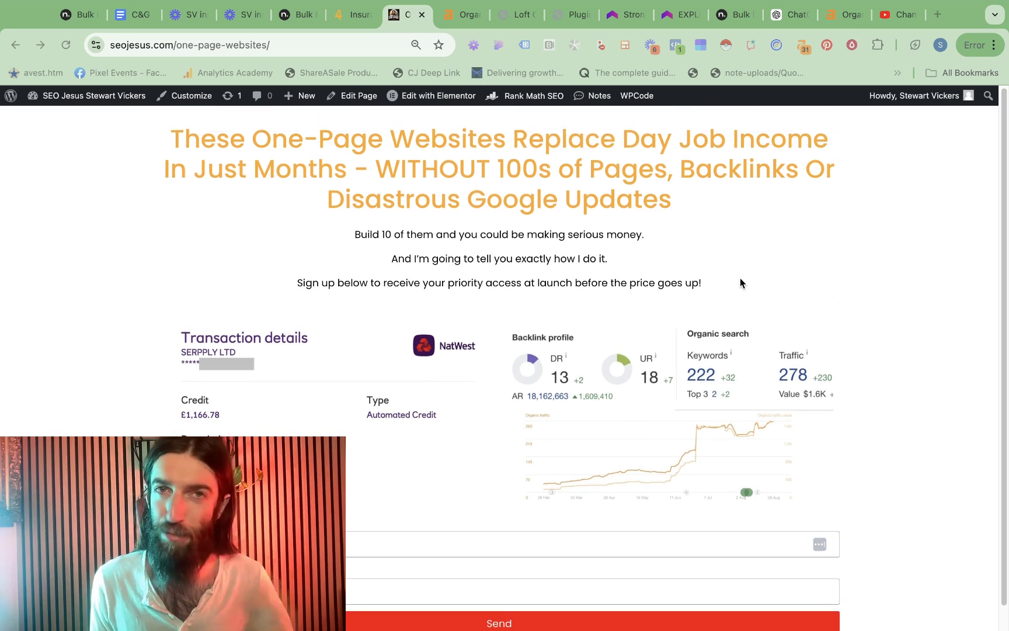
pyautogui.scroll(-1, 742, 295)
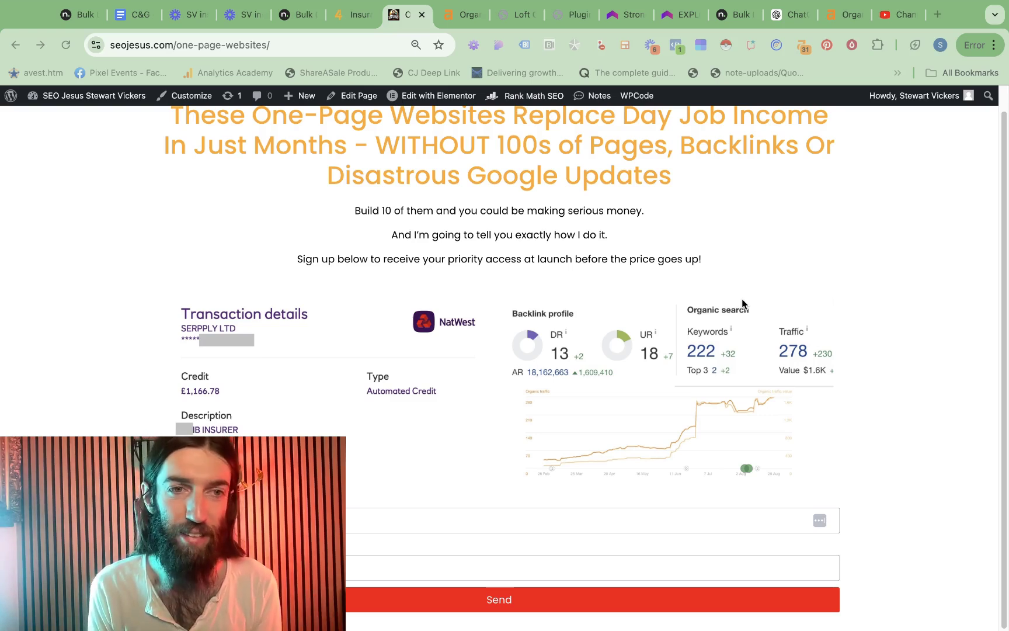
pyautogui.scroll(-1, 932, 442)
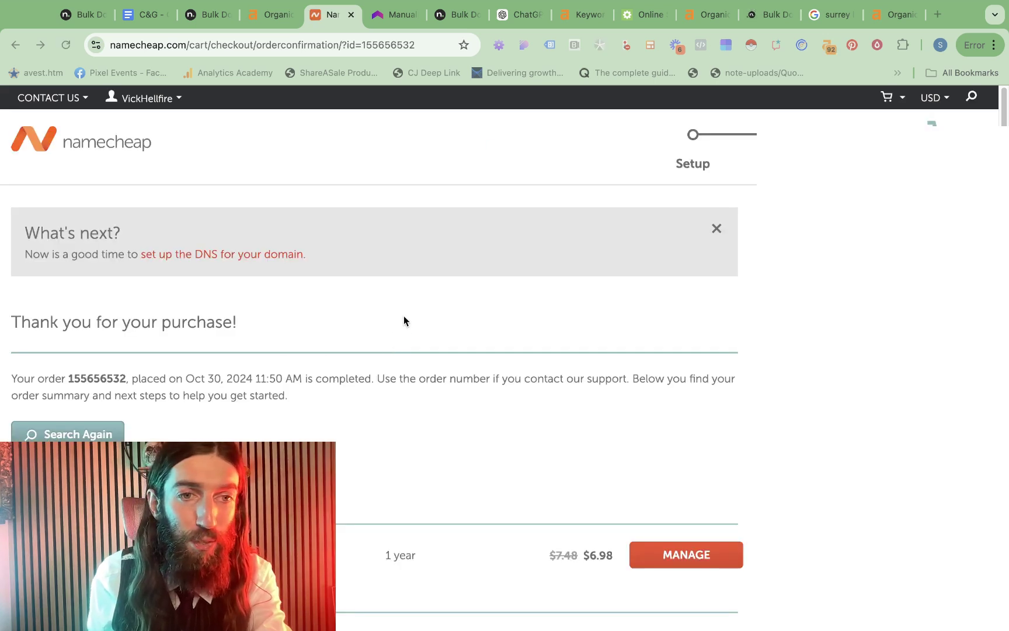
# Set loftconversionsteddington.co.uk nameservers to Namecheap Web Hosting DNS, then head to the hosting account's cPanel.
pyautogui.scroll(-1, 404, 320)
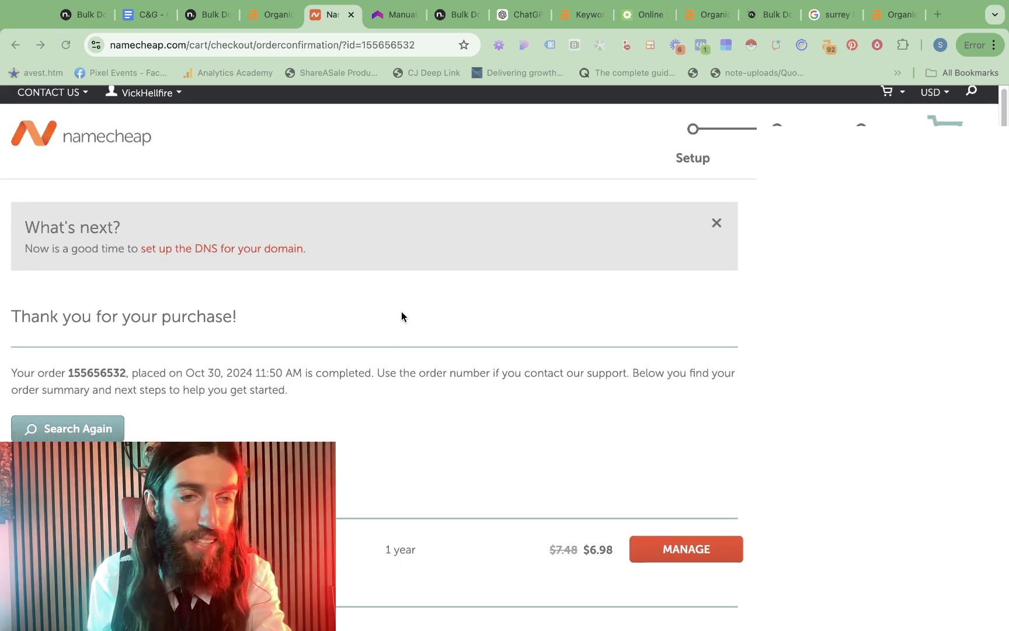
pyautogui.scroll(-5, 678, 263)
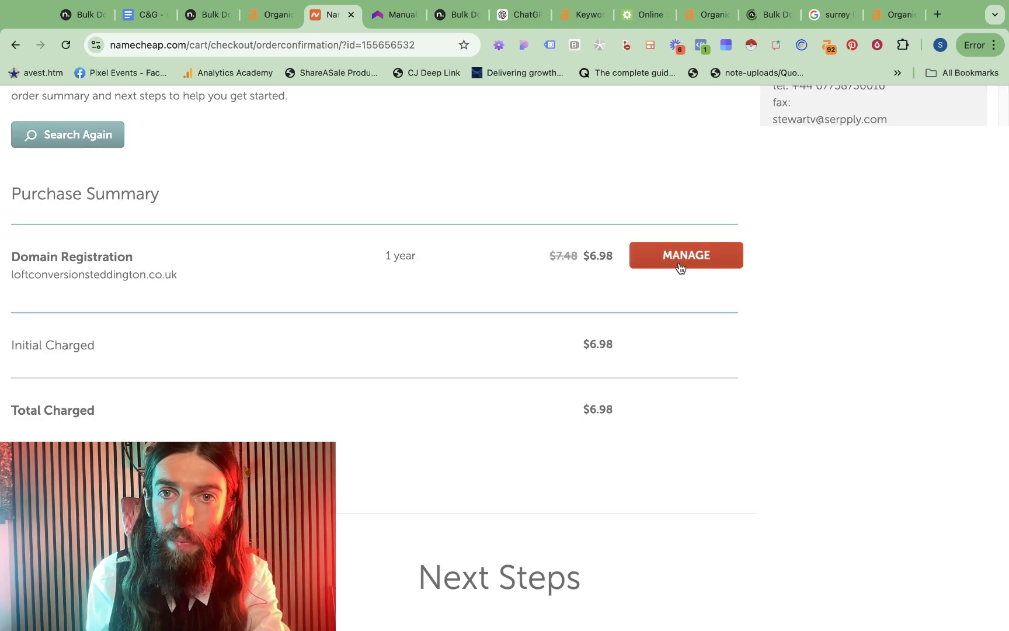
pyautogui.click(681, 257)
pyautogui.click(491, 354)
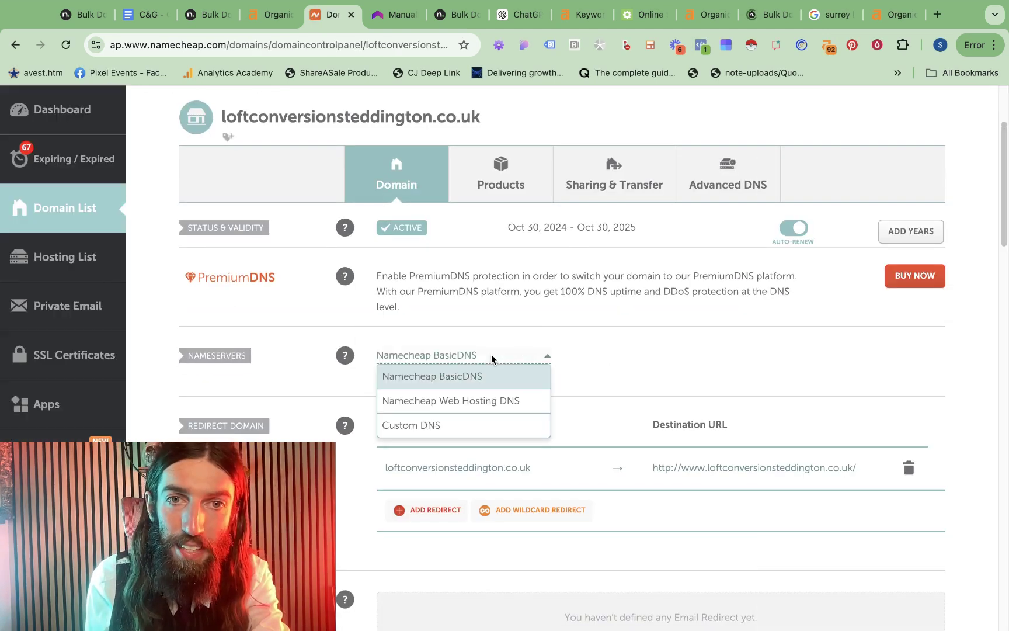
pyautogui.click(458, 400)
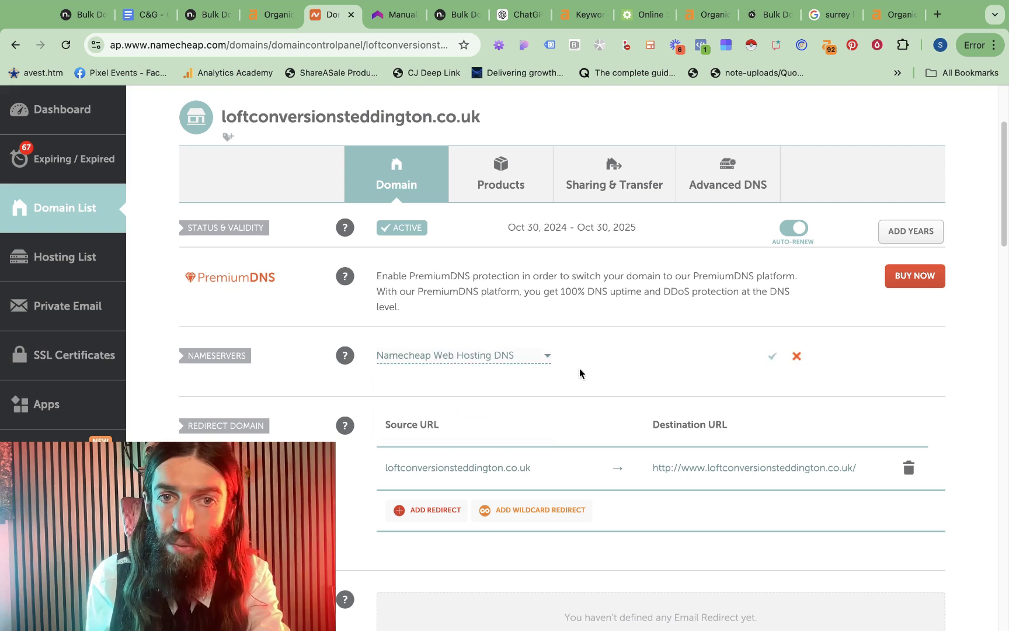
pyautogui.click(771, 355)
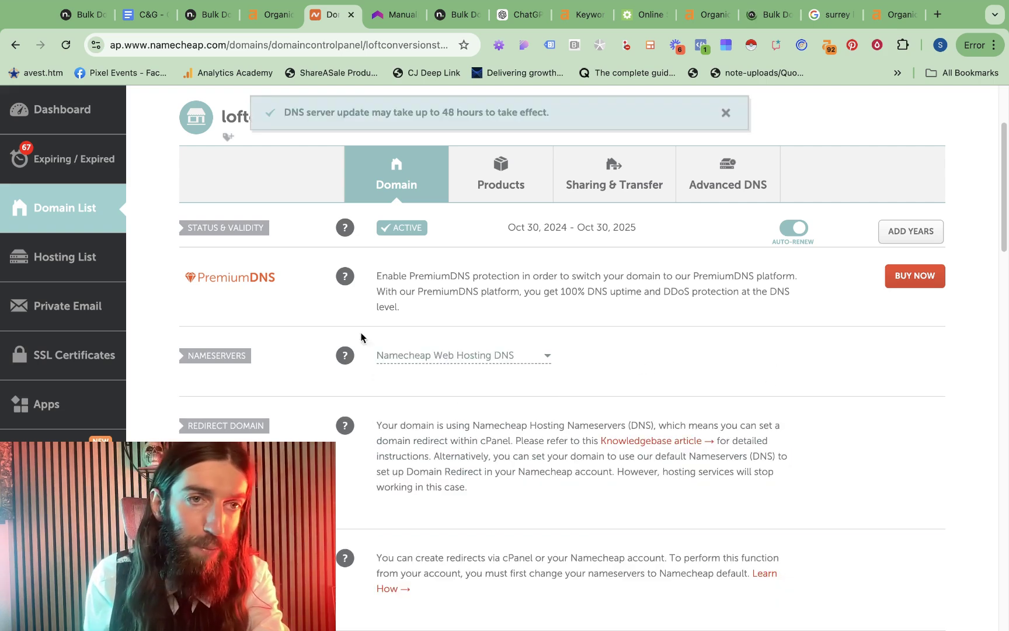
pyautogui.click(90, 261)
pyautogui.click(913, 338)
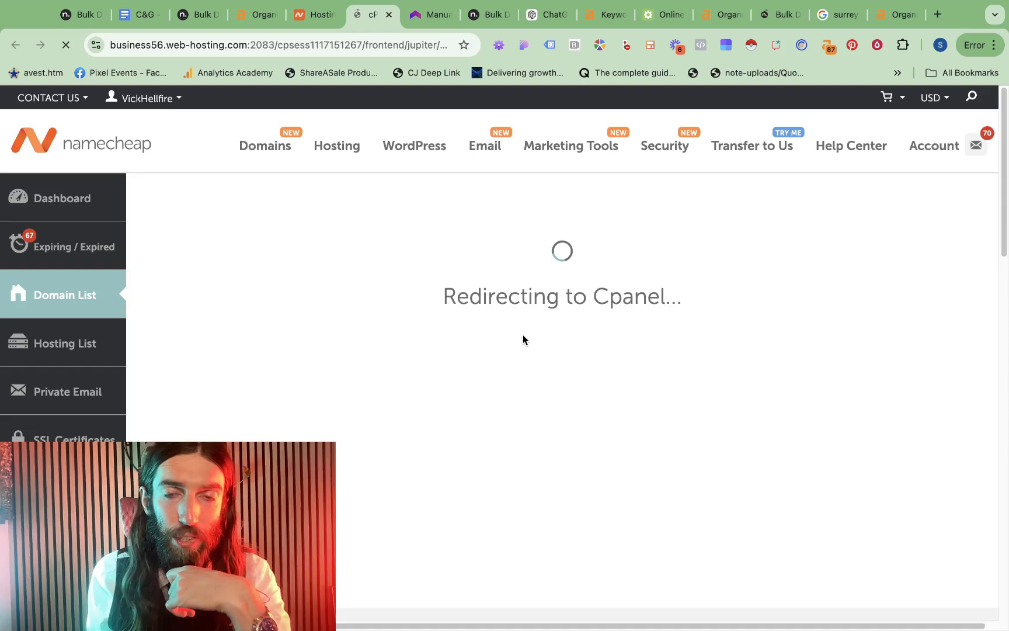
# Find and open cPanel's Domains tool by searching for 'doma'.
pyautogui.click(755, 105)
pyautogui.write('doma')
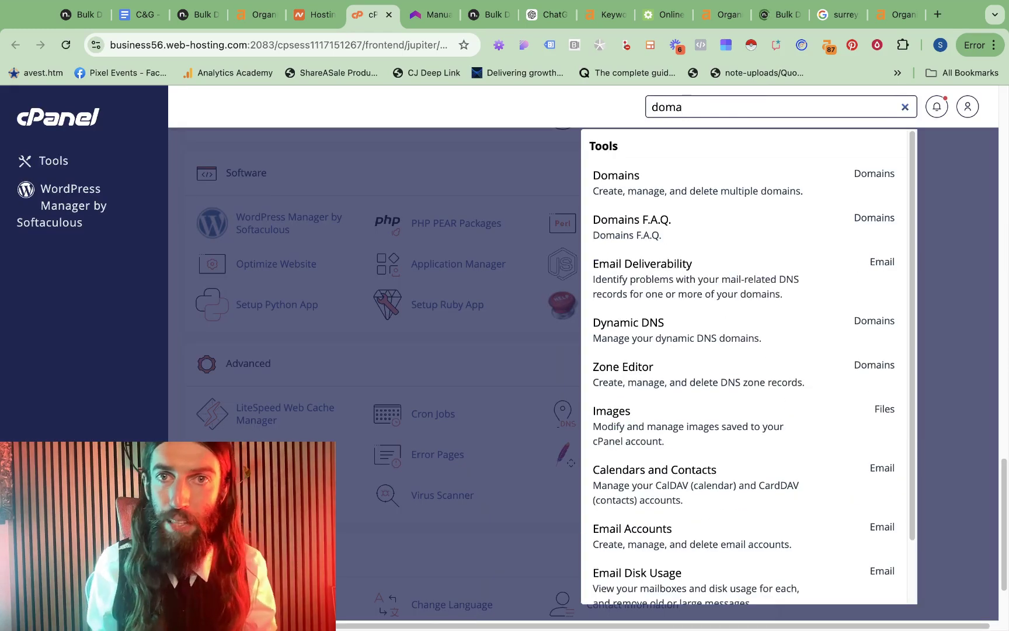
pyautogui.click(670, 169)
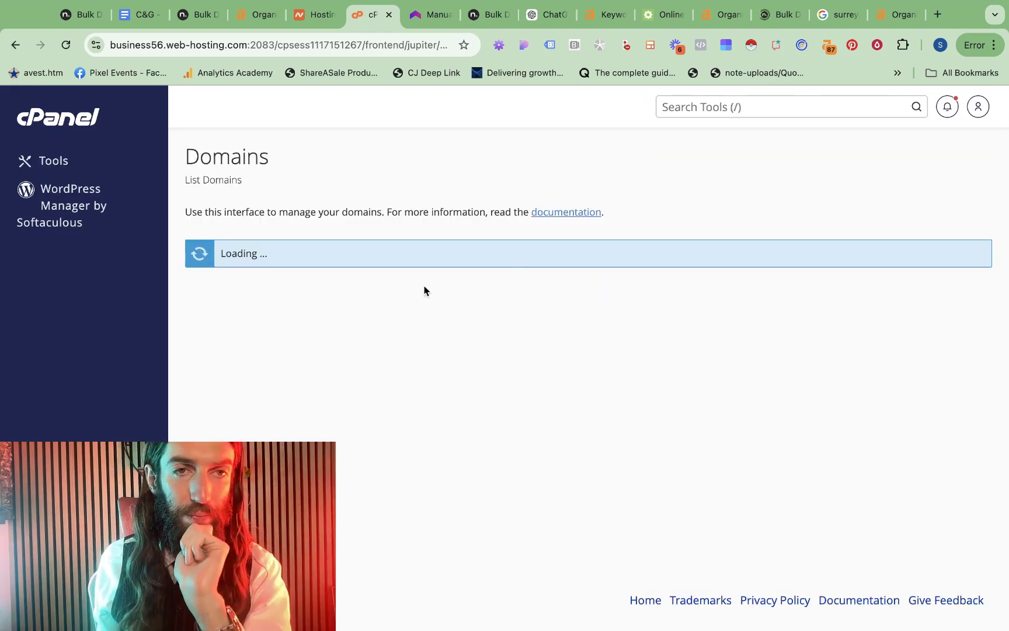
# Create the domain loftconversionsteddington.co.uk with its own, unshared document root.
pyautogui.click(419, 337)
pyautogui.scroll(-5, 203, 331)
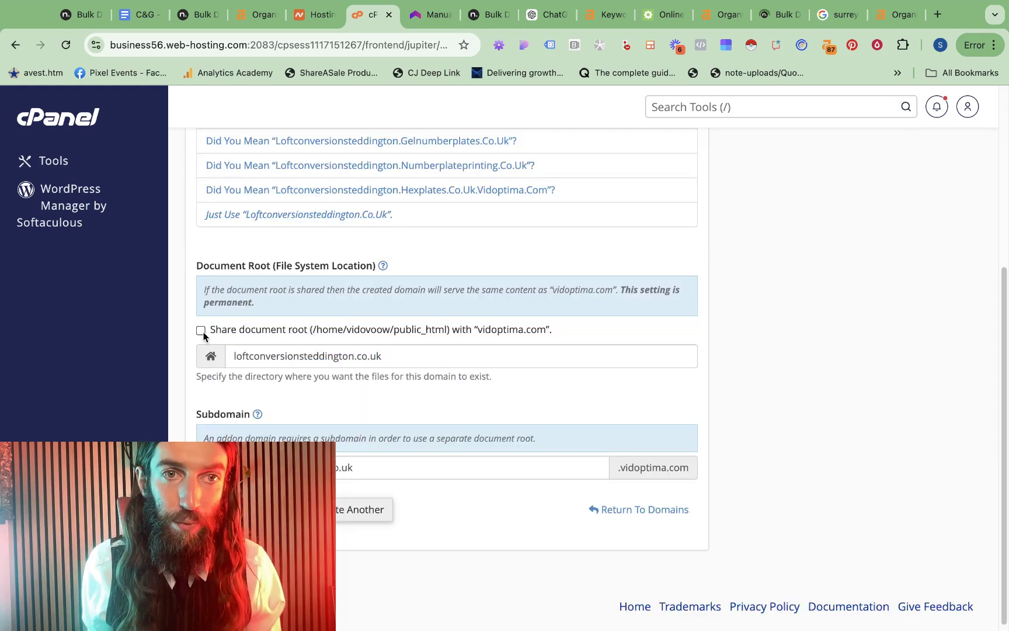
pyautogui.scroll(-1, 704, 358)
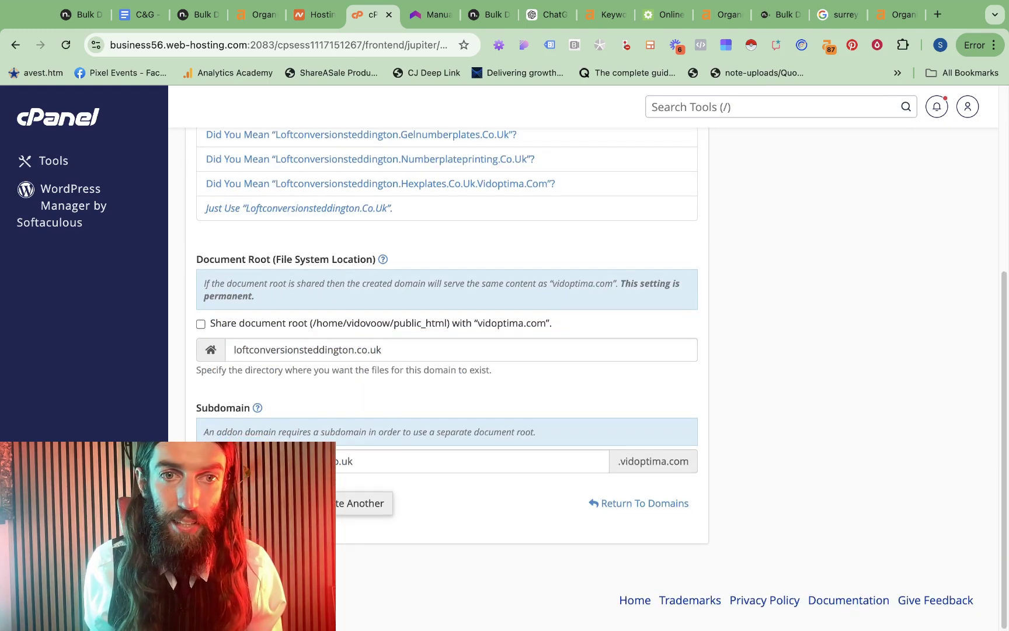
pyautogui.scroll(5, 468, 426)
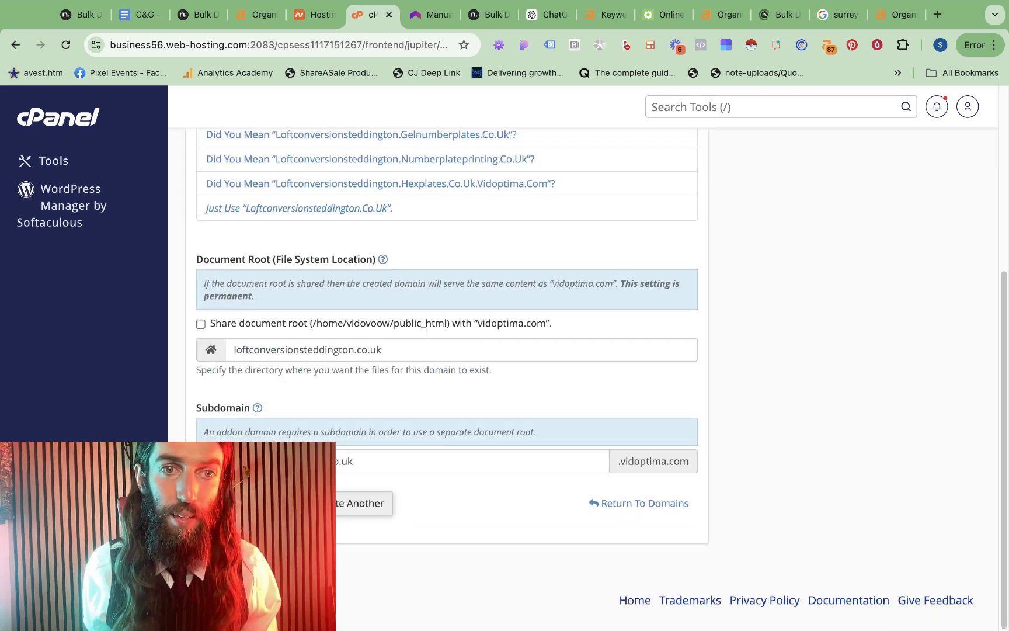
pyautogui.scroll(-5, 628, 419)
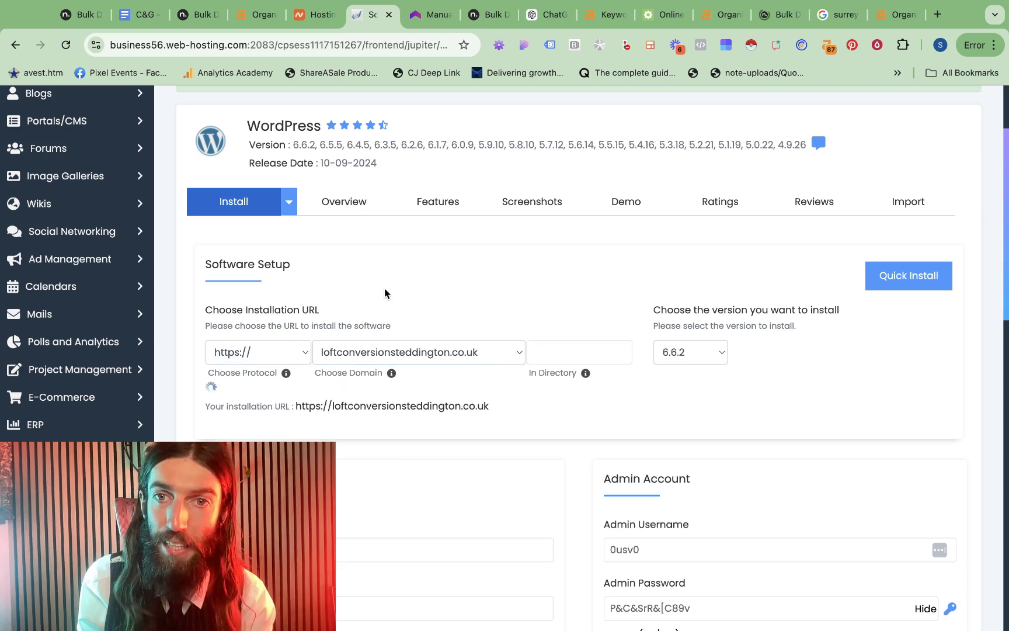
# Change the Site Name to 'Loft Conversions Teddington', removing the extra word Company.
pyautogui.scroll(-5, 384, 288)
pyautogui.moveTo(250, 293); pyautogui.dragTo(191, 343)
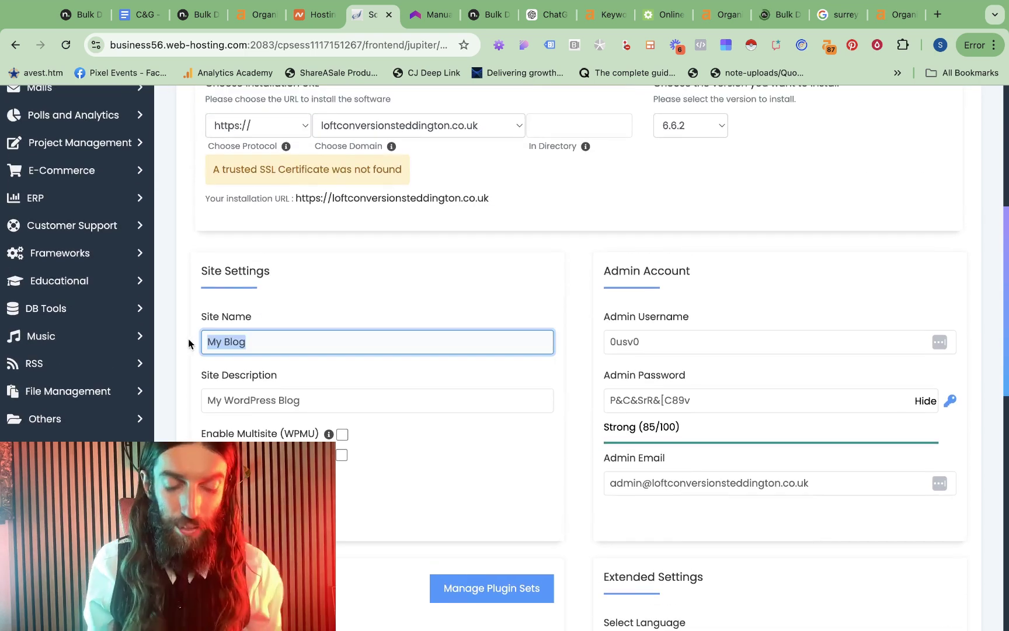
pyautogui.write('Loft Conversio')
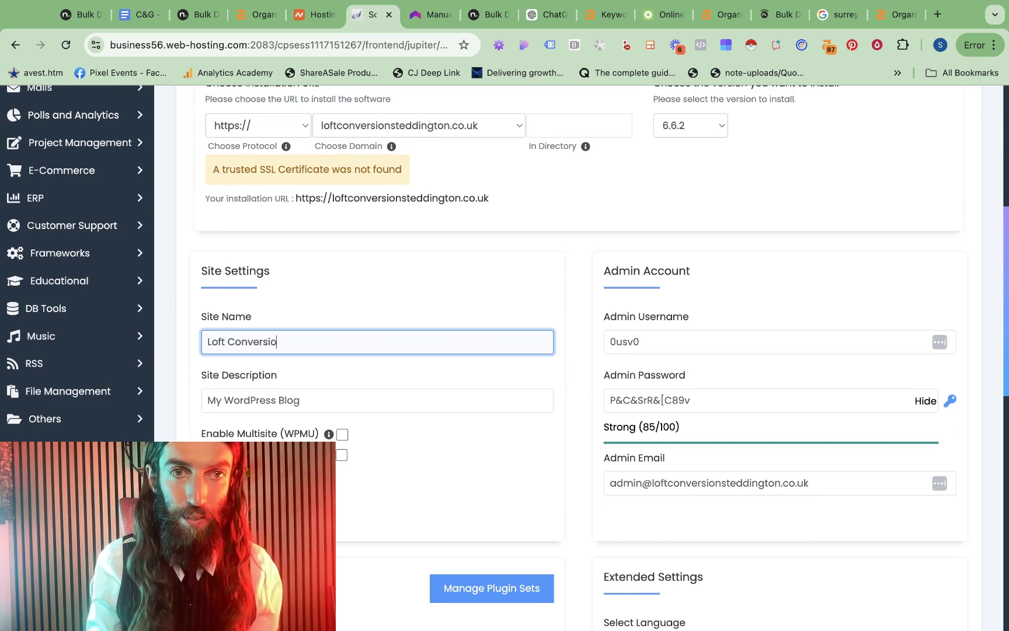
pyautogui.write('ns Company Teddington')
pyautogui.doubleClick(292, 343)
pyautogui.press('BackSpace')
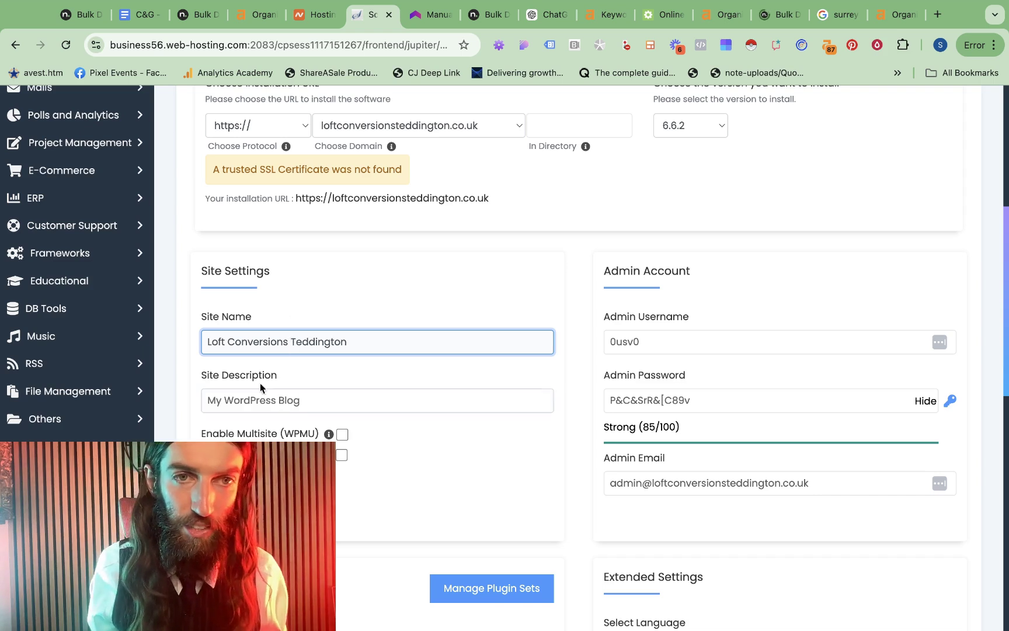
# Clear the default Site Description and scroll down to the Install button.
pyautogui.tripleClick(344, 400)
pyautogui.press('BackSpace')
pyautogui.scroll(-3, 402, 387)
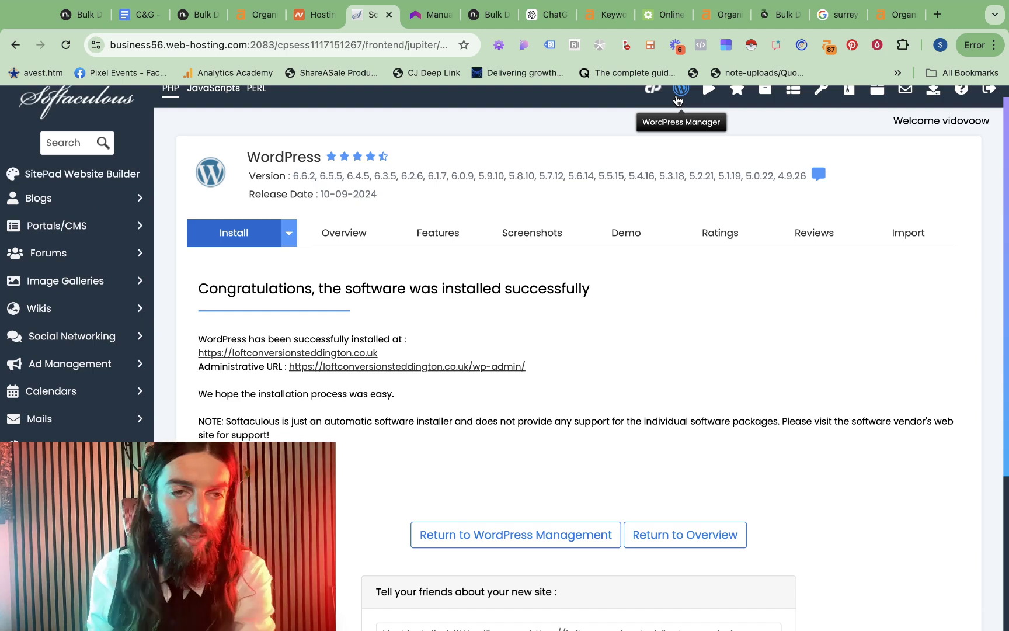
# Copy the site's domain from the certificate warning and open Cloudflare in a new tab.
pyautogui.click(407, 366)
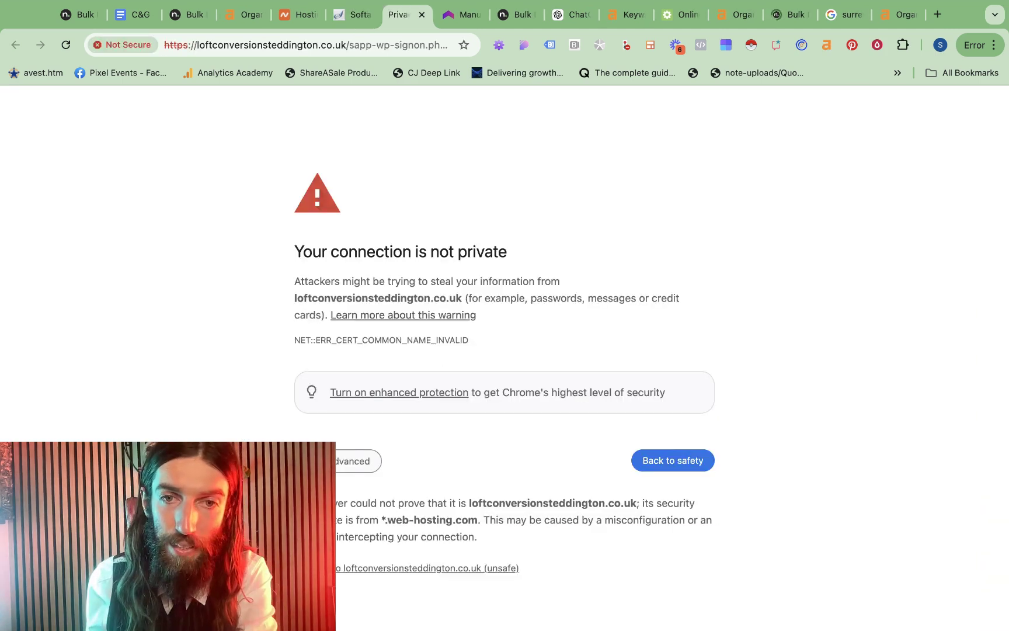
pyautogui.doubleClick(409, 297)
pyautogui.click(933, 22)
pyautogui.write('cloudf')
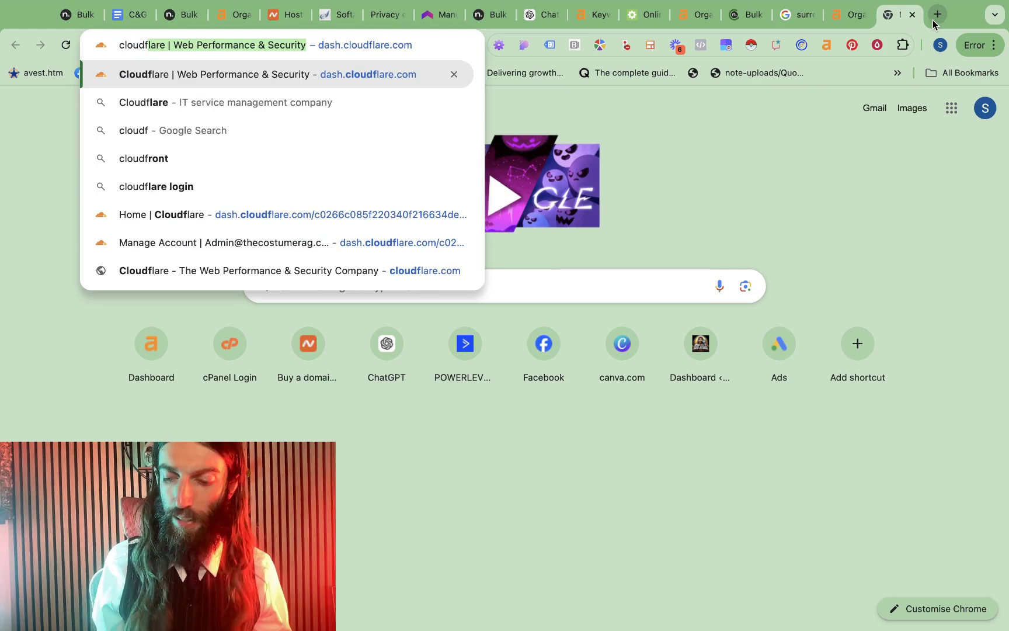
pyautogui.press('Return')
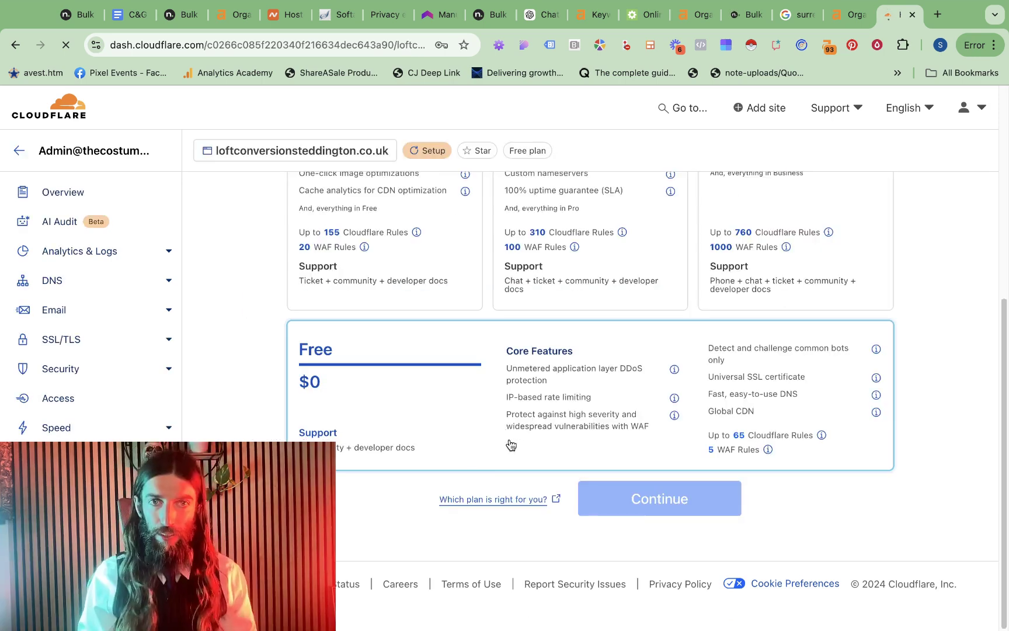
# Choose Cloudflare's free plan, start entering custom nameservers, then proceed past the site's certificate warning.
pyautogui.click(401, 388)
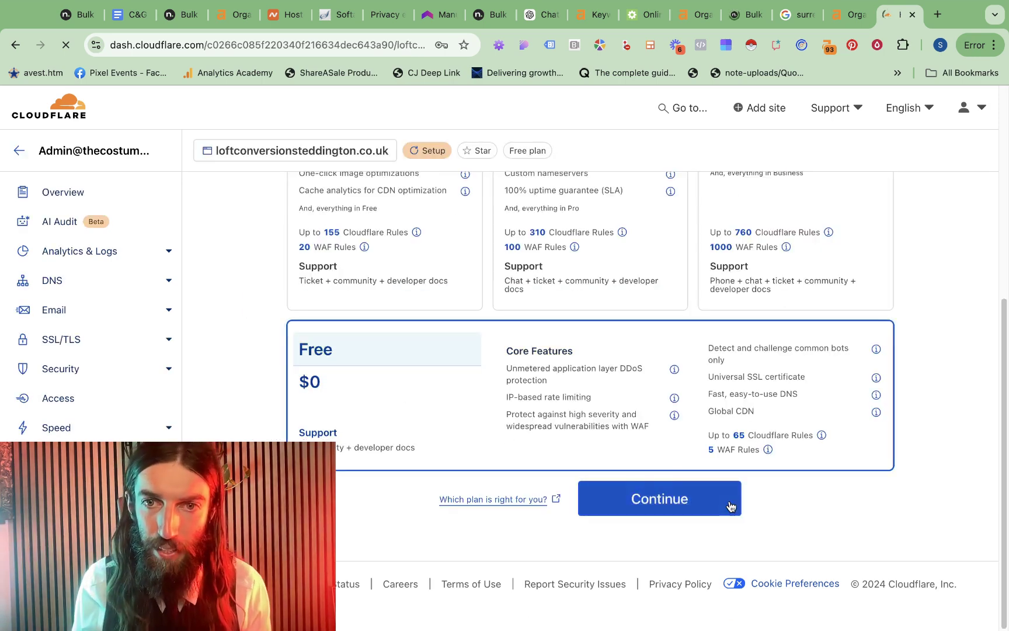
pyautogui.click(660, 498)
pyautogui.click(360, 506)
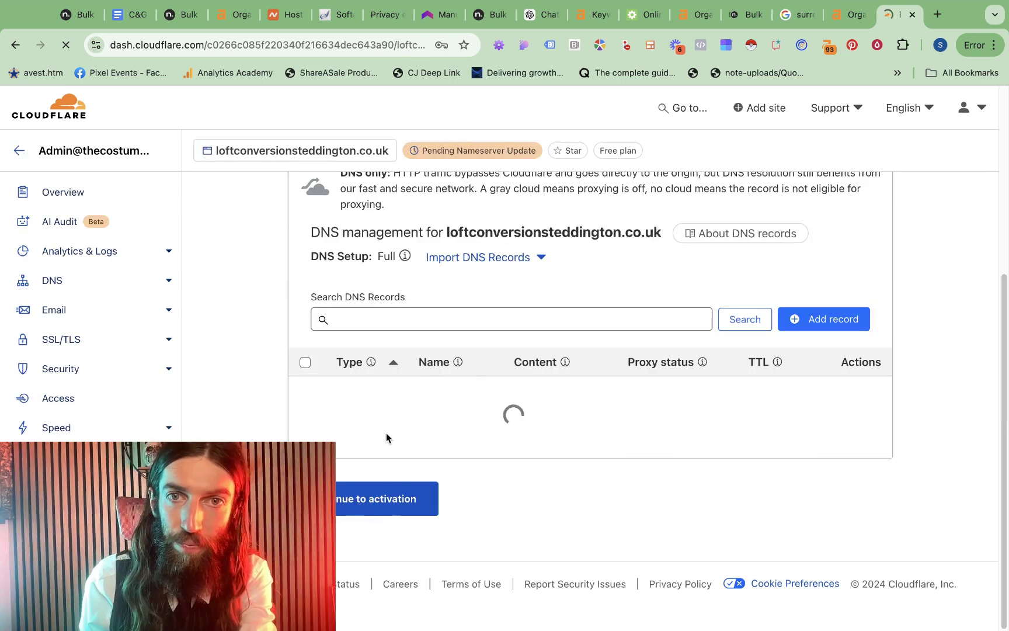
pyautogui.scroll(-5, 465, 389)
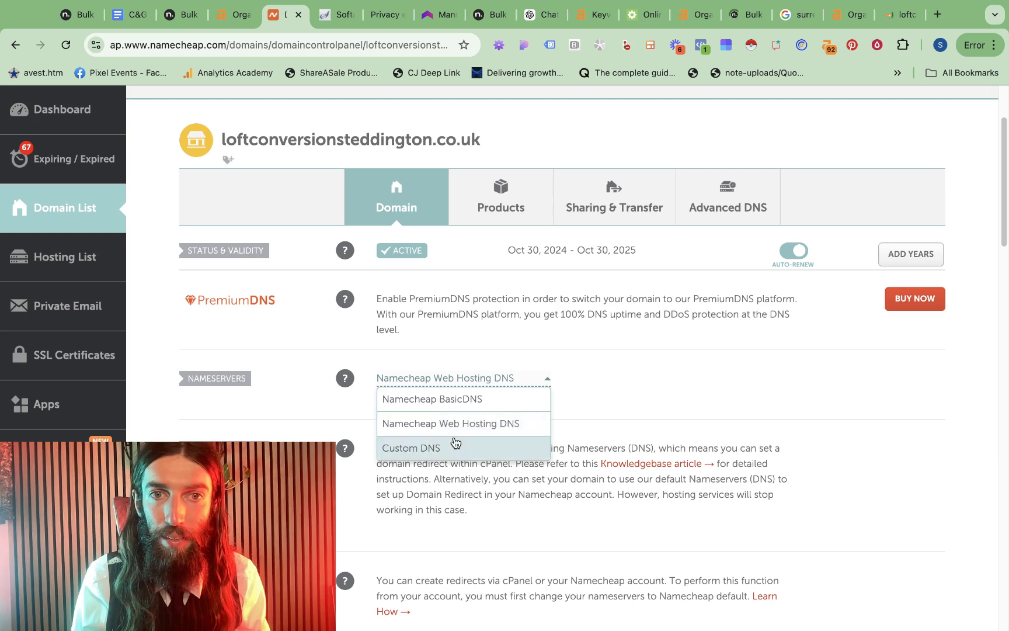
pyautogui.click(457, 444)
pyautogui.click(439, 415)
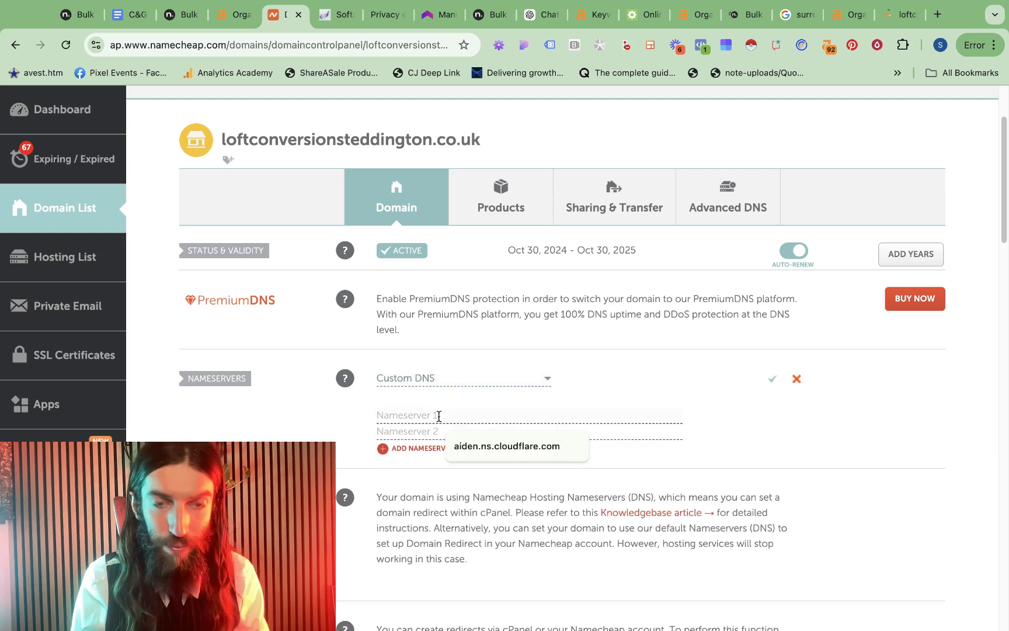
pyautogui.press('super+7')
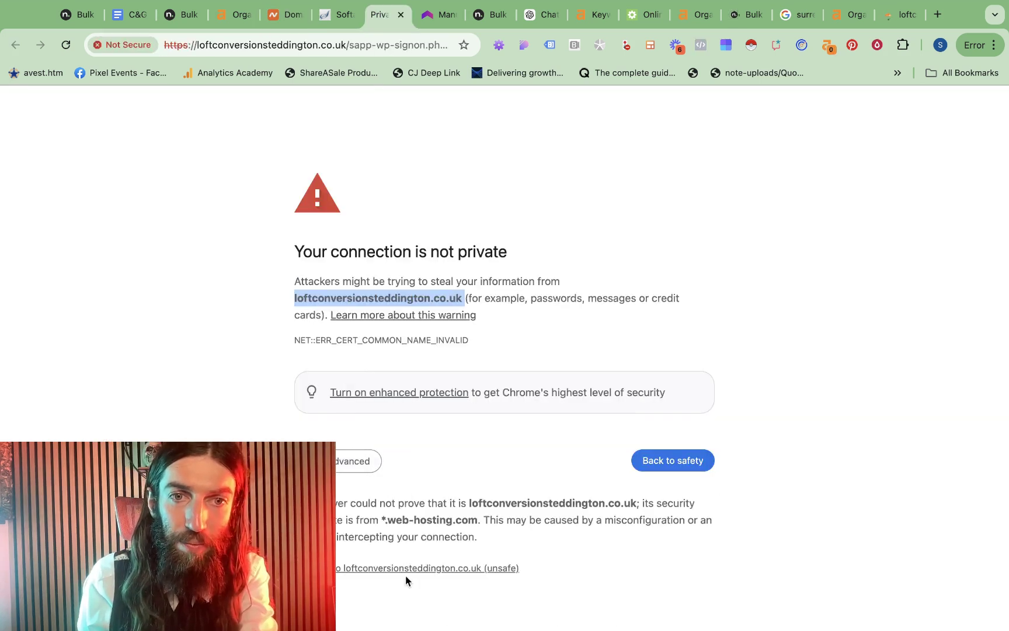
pyautogui.click(407, 569)
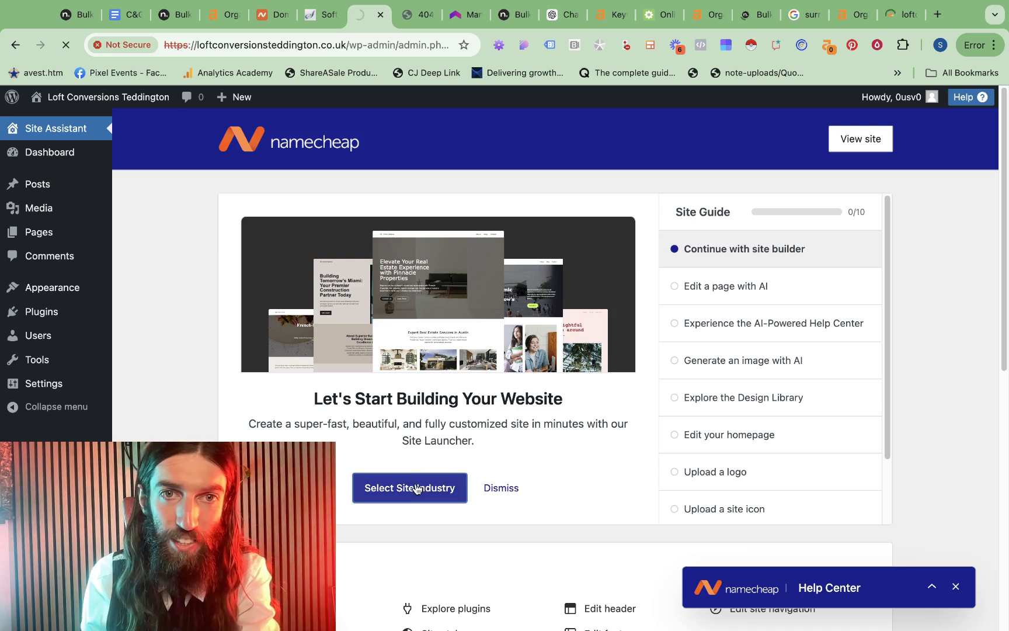
# Choose the Construction industry, keep the site name, and pick a Single-Page Website structure.
pyautogui.click(417, 488)
pyautogui.write('nstruction')
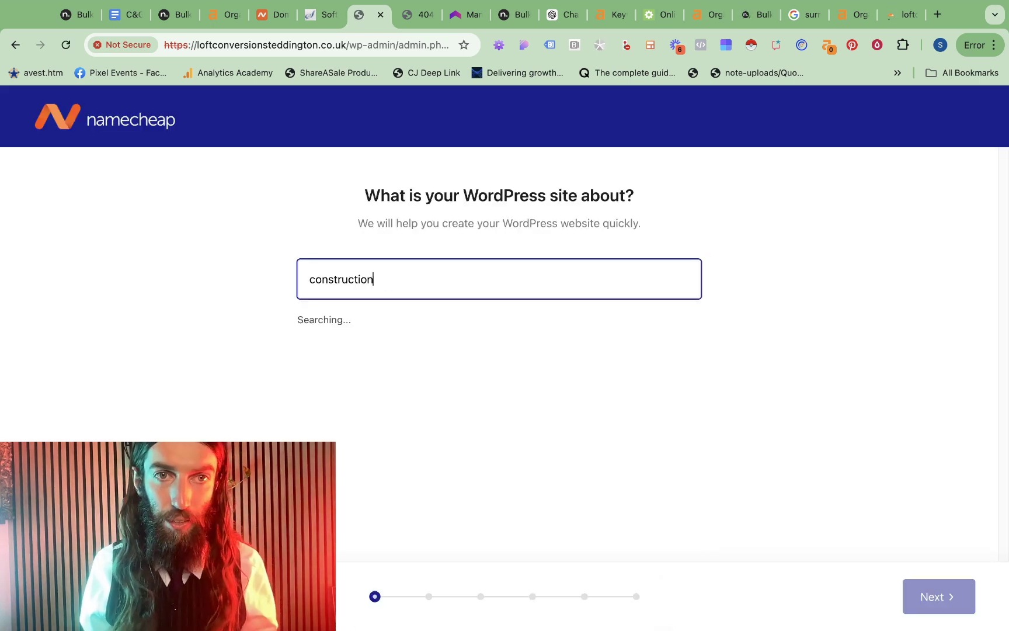
pyautogui.click(334, 324)
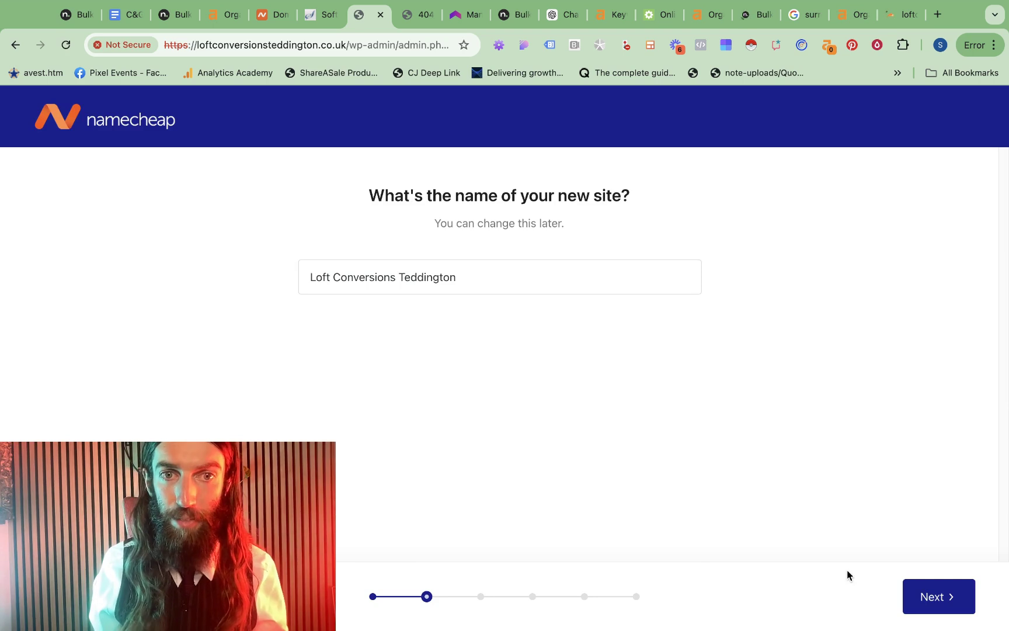
pyautogui.click(935, 591)
pyautogui.click(939, 606)
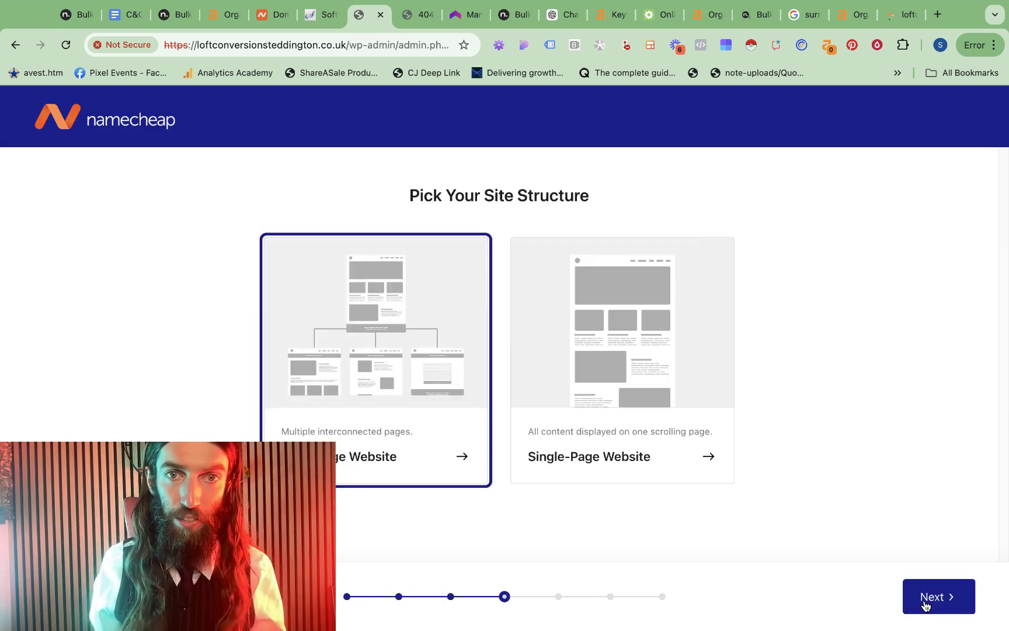
pyautogui.click(648, 464)
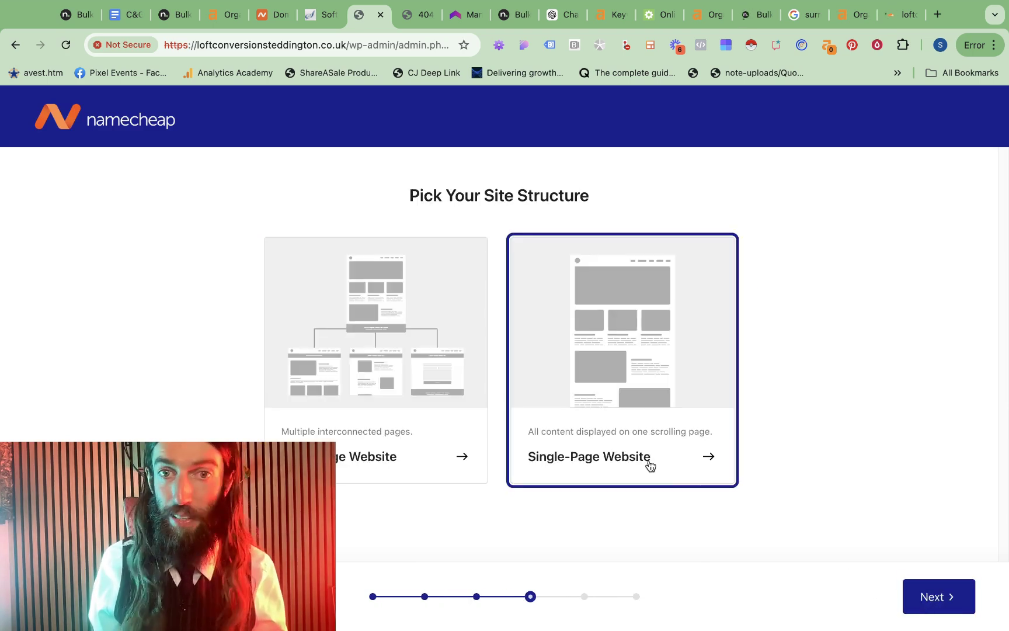
pyautogui.click(959, 607)
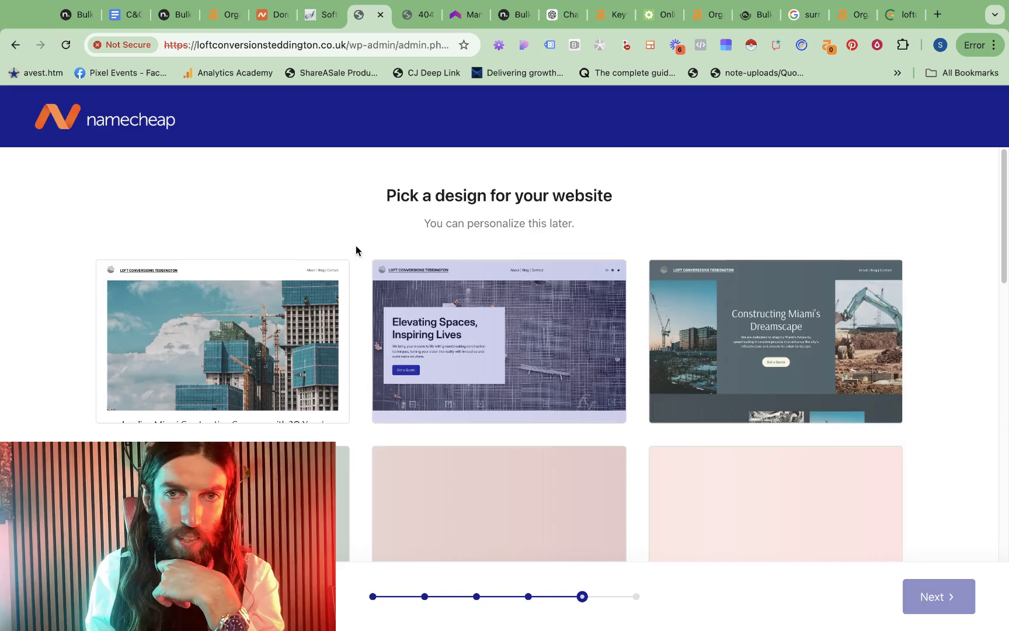
# Pick a design, write the website description, choose an Informative tone and generate the site.
pyautogui.scroll(-7, 356, 250)
pyautogui.click(203, 290)
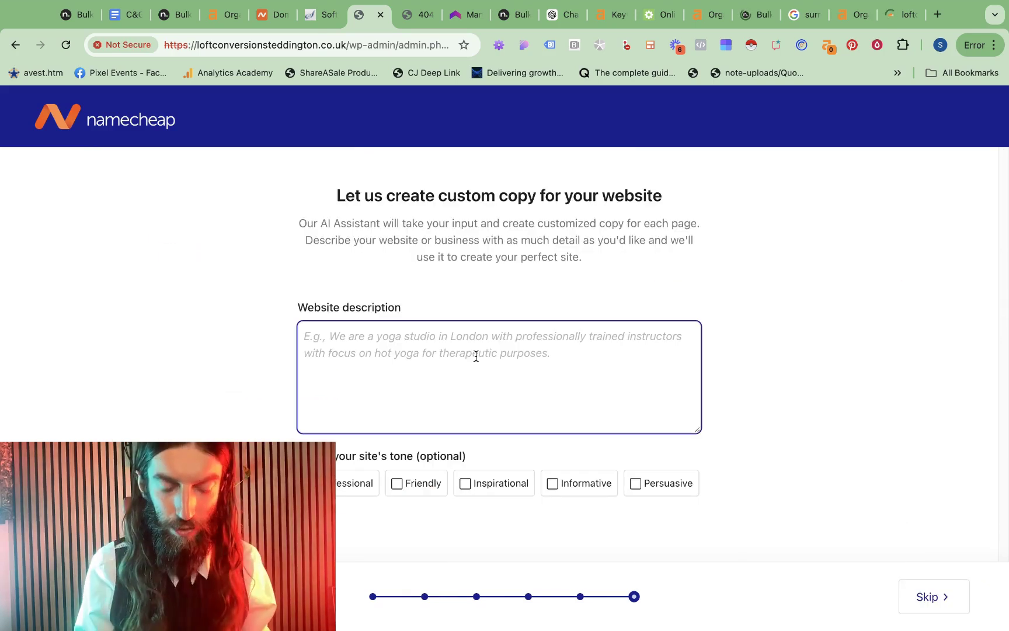
pyautogui.write('eden.ns.cloudflare.com')
pyautogui.press('super+z')
pyautogui.write('we pro')
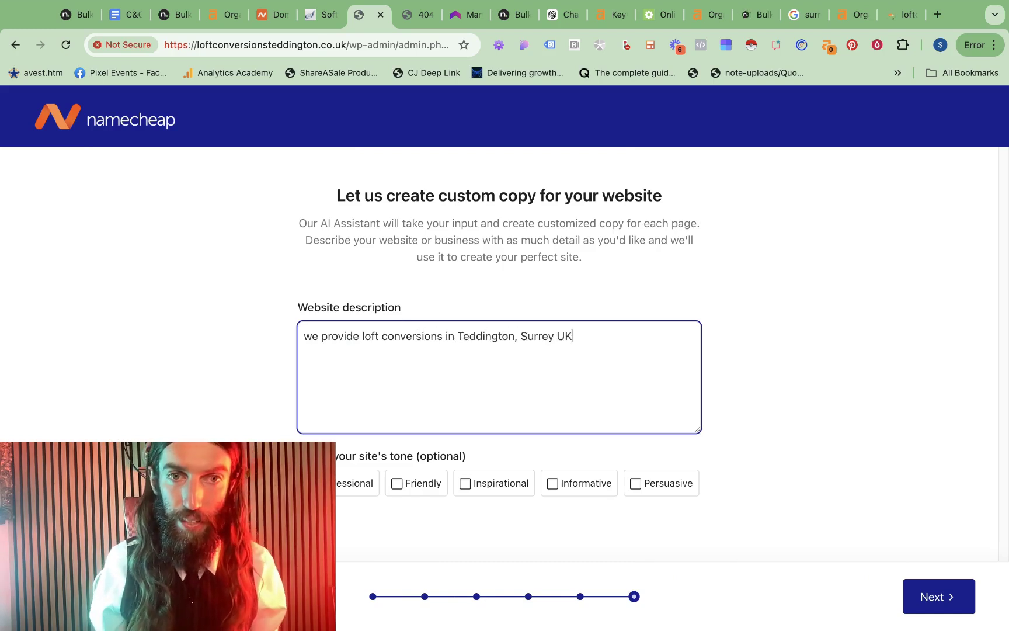
pyautogui.click(337, 491)
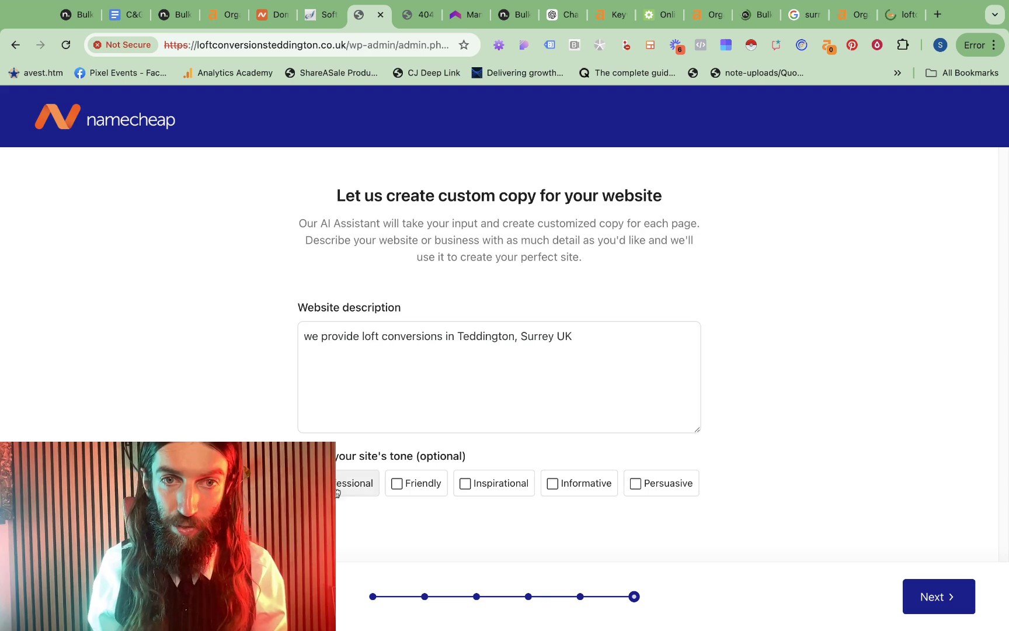
pyautogui.click(557, 485)
pyautogui.click(964, 602)
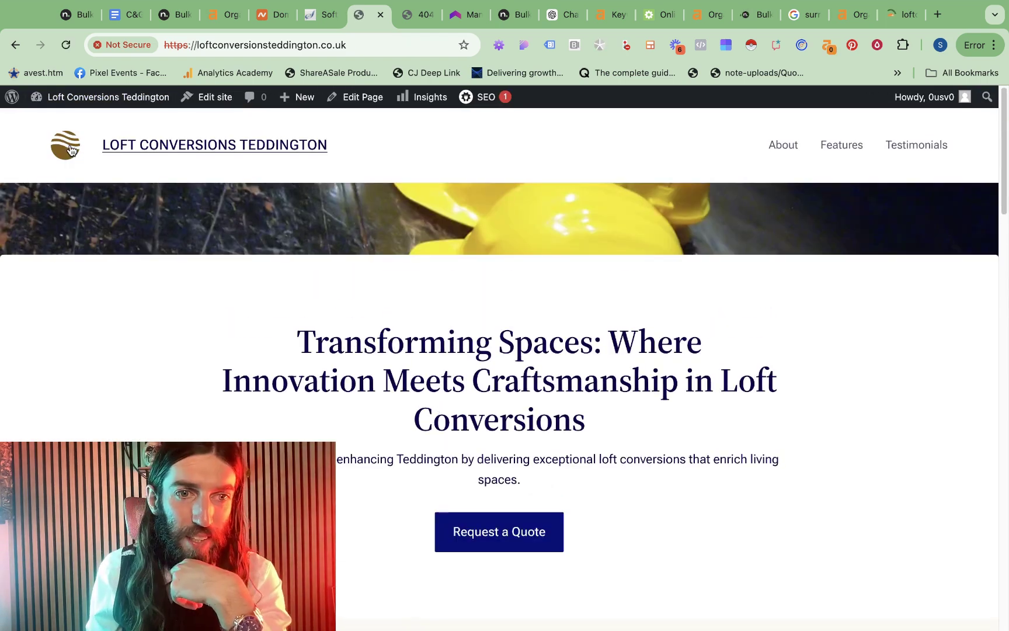
# Review the 'Transforming Spaces' homepage and its Request a Quote link, then open Home in the block editor.
pyautogui.scroll(-5, 488, 313)
pyautogui.click(484, 292)
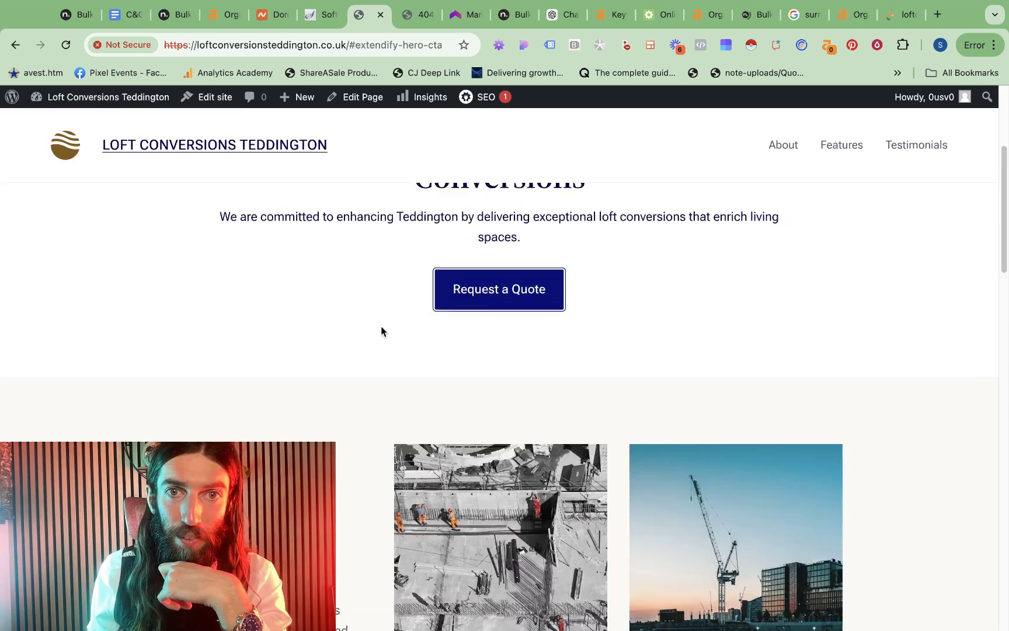
pyautogui.scroll(5, 384, 324)
pyautogui.scroll(-15, 478, 334)
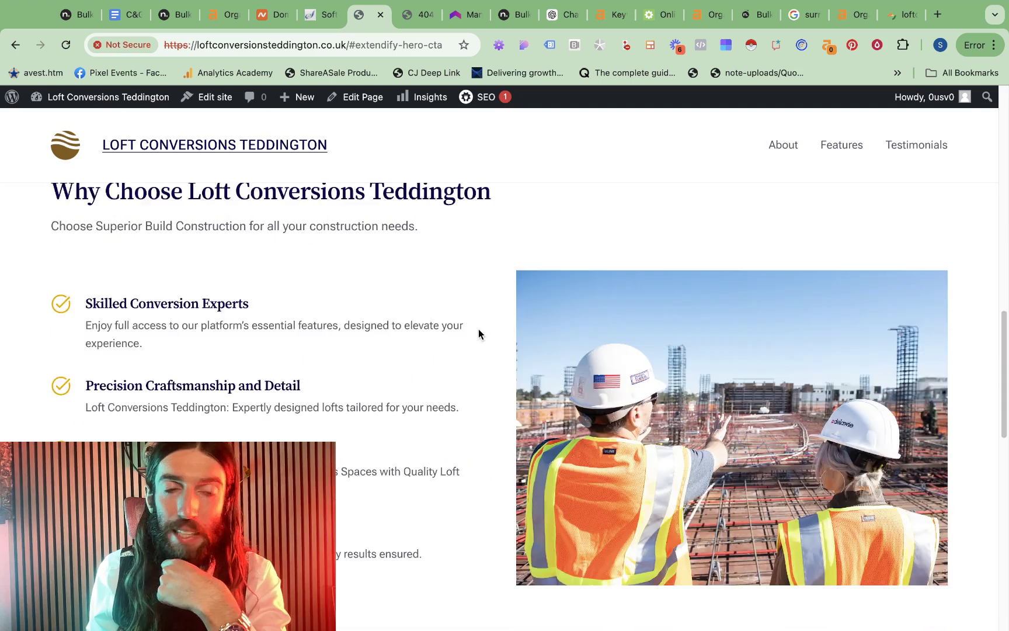
pyautogui.scroll(4, 477, 332)
pyautogui.scroll(10, 477, 326)
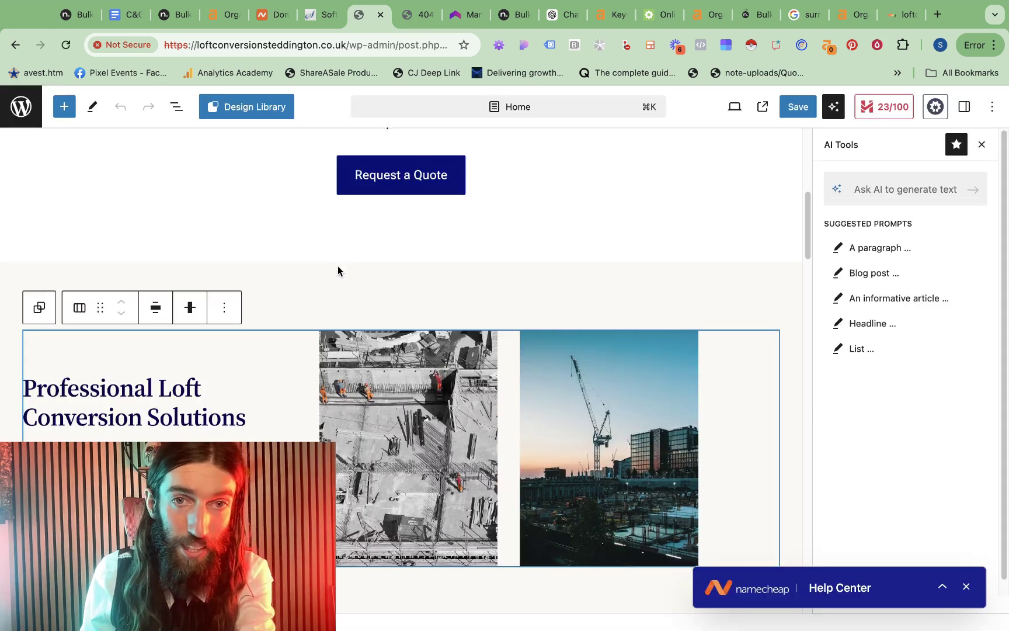
pyautogui.click(470, 291)
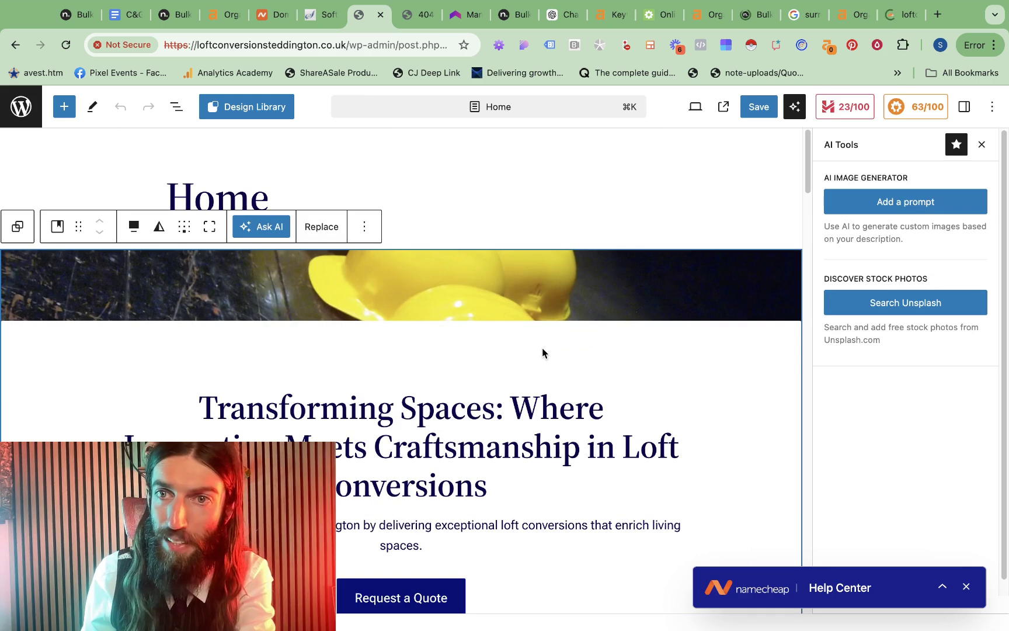
pyautogui.scroll(-20, 542, 348)
pyautogui.click(629, 298)
pyautogui.press('Escape')
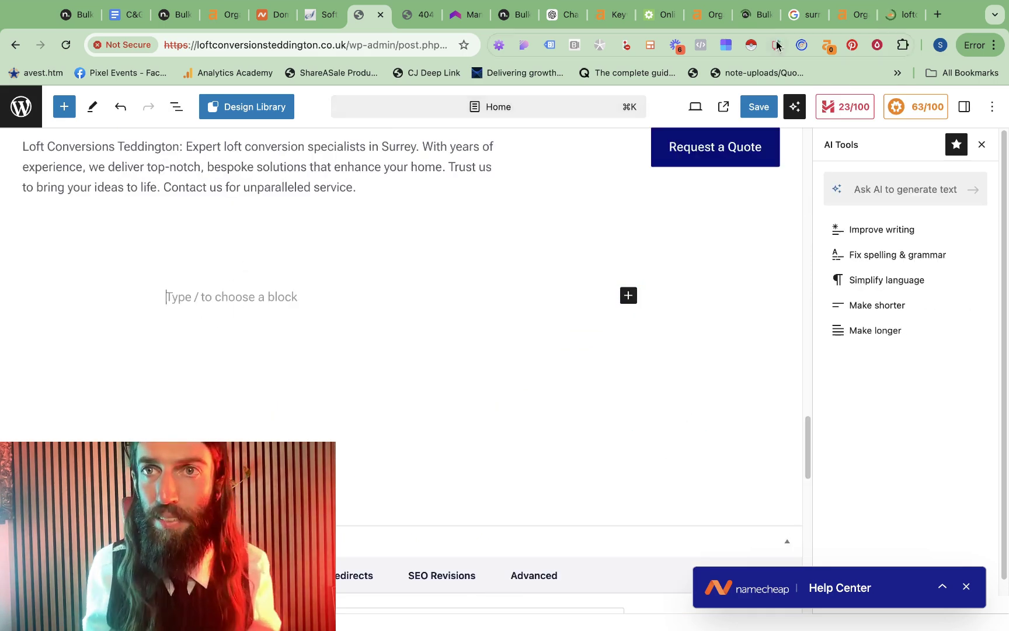
# Go to Surfer SEO in a new tab and enter the keyword 'loft conversions teddington'.
pyautogui.click(937, 15)
pyautogui.write('surfer')
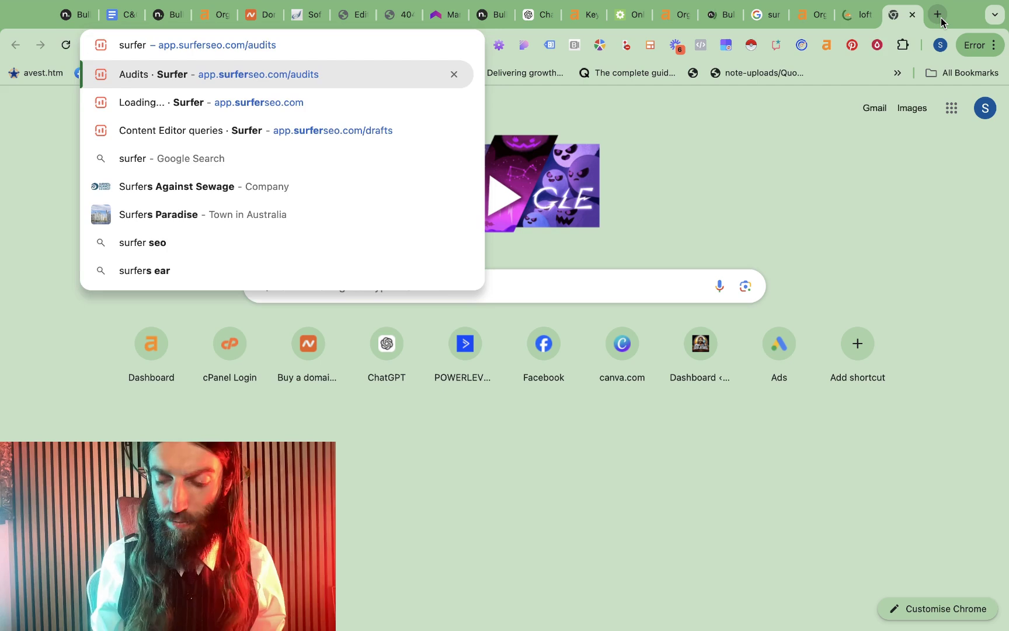
pyautogui.press('Return')
pyautogui.write('loft con')
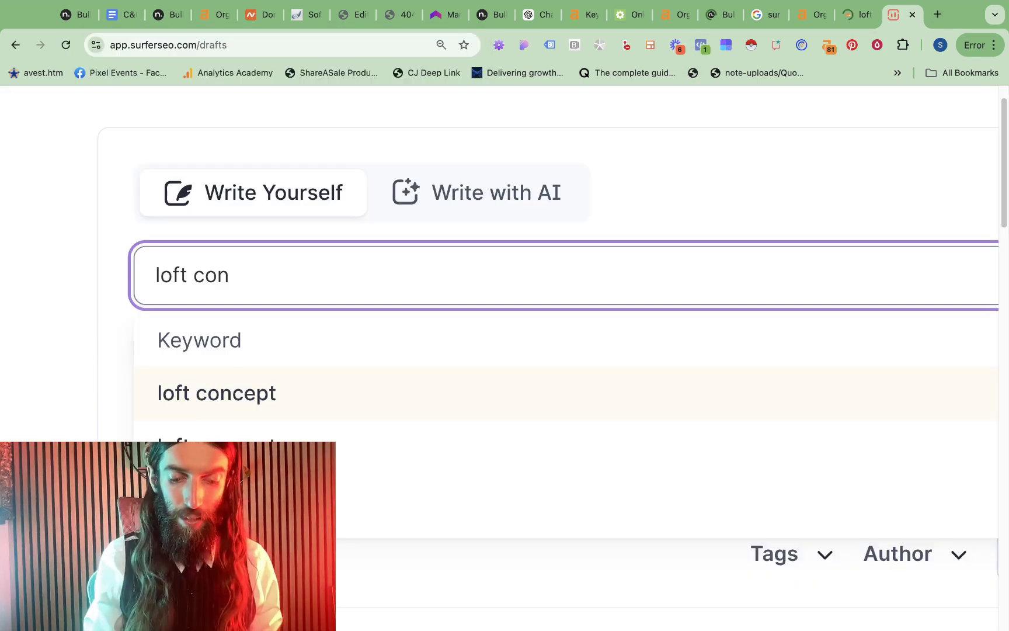
pyautogui.write('version')
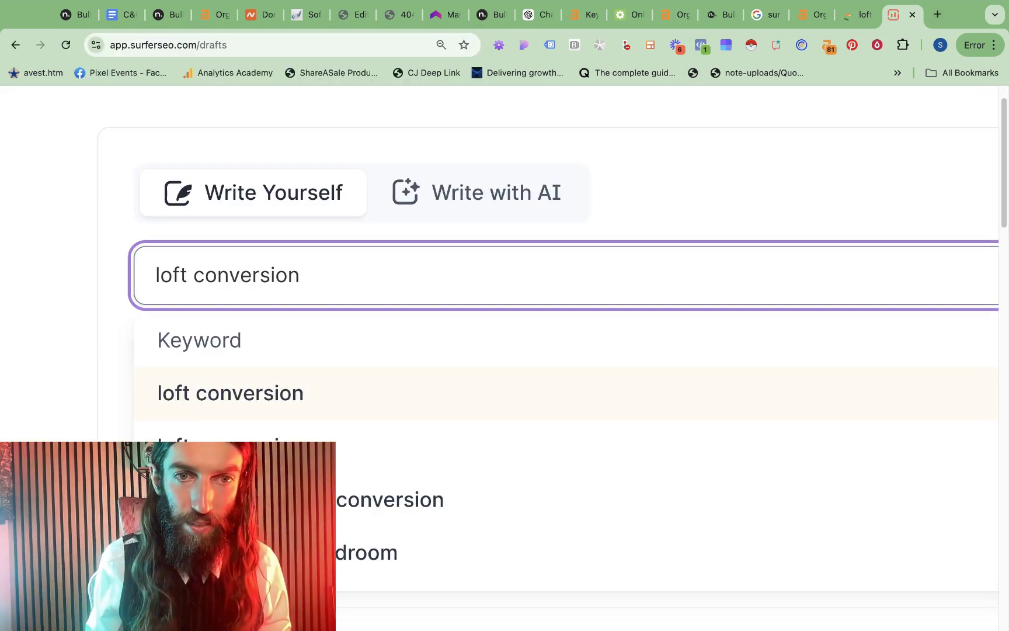
pyautogui.write('s teddington')
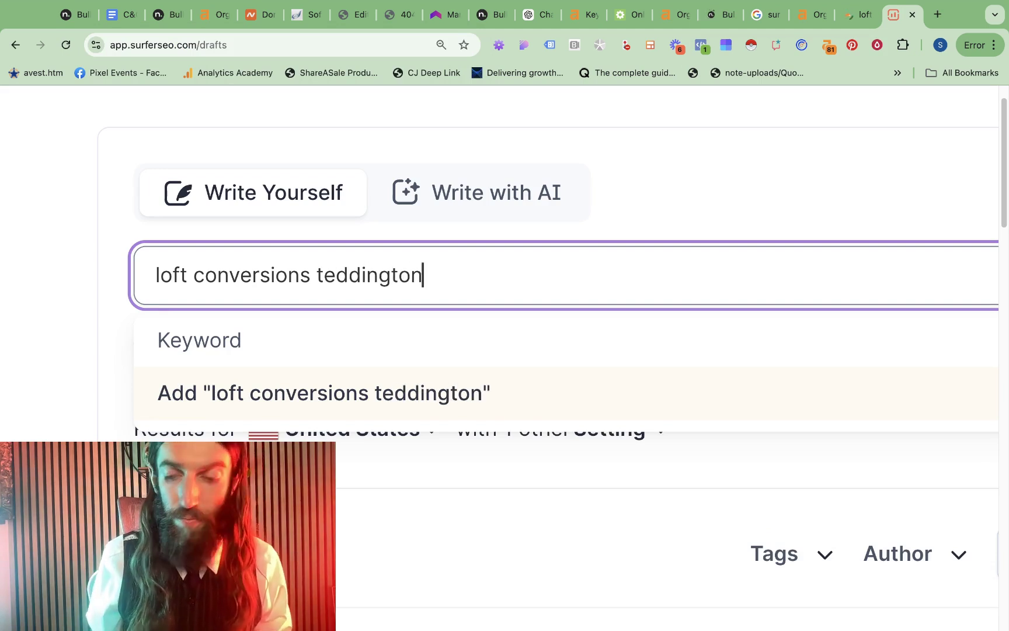
pyautogui.press('Return')
# Set the results country to United Kingdom and create the draft.
pyautogui.click(351, 429)
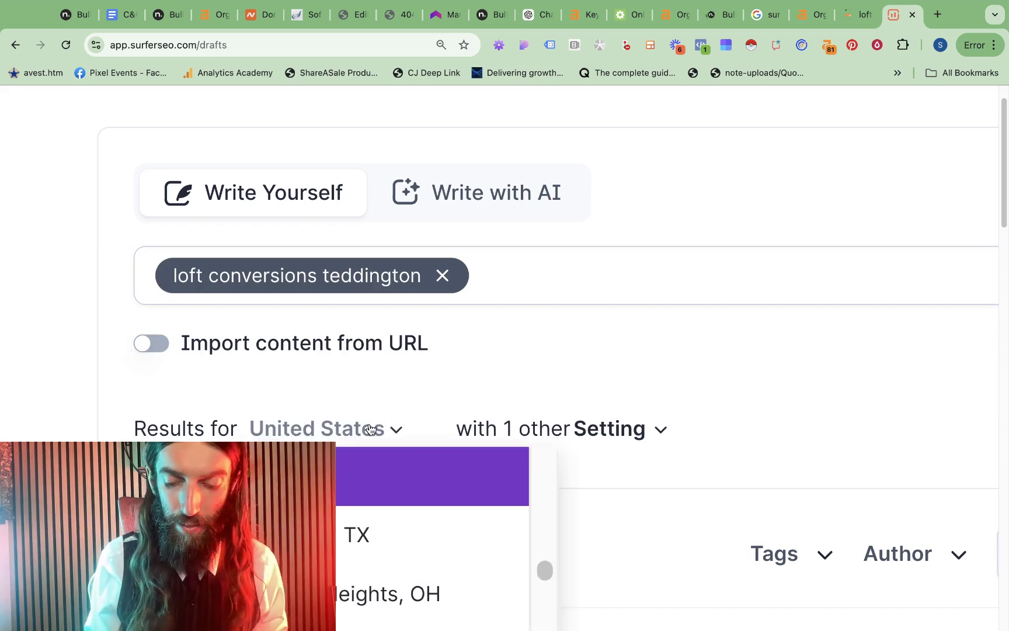
pyautogui.write('united')
pyautogui.press('Down')
pyautogui.press('Down')
pyautogui.press('Return')
pyautogui.scroll(-5, 996, 355)
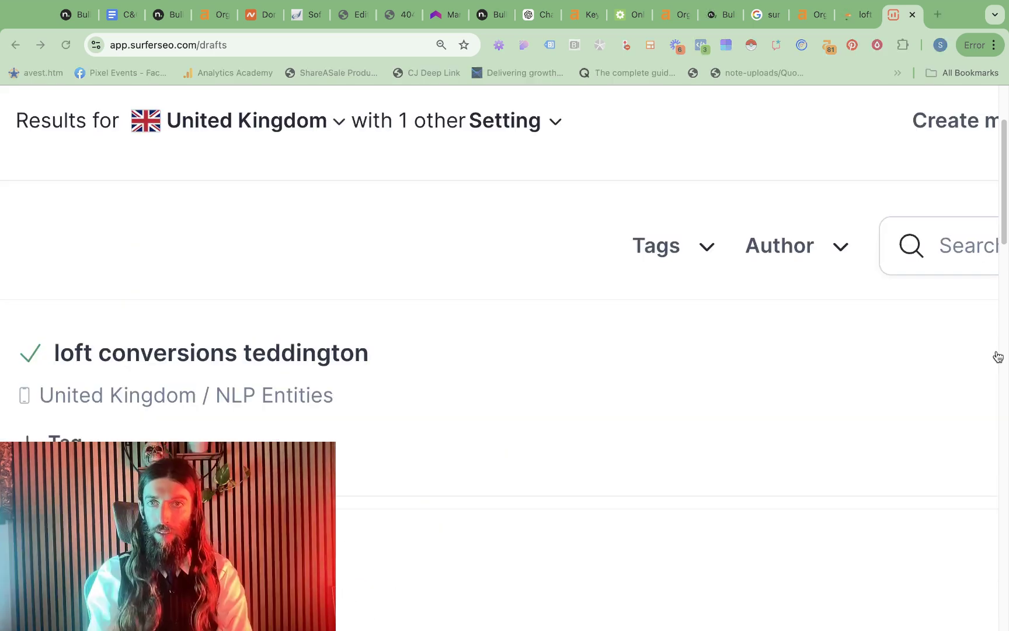
# Open the loft conversions teddington draft and type prompt text about company Loft Conversions Teddington and entities.
pyautogui.click(388, 370)
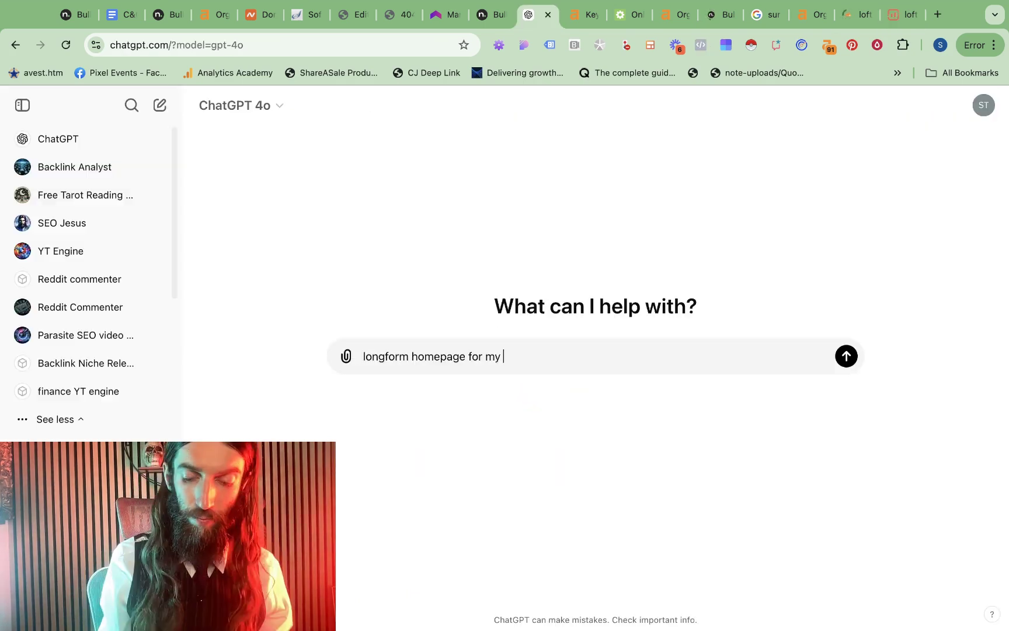
pyautogui.write('compa')
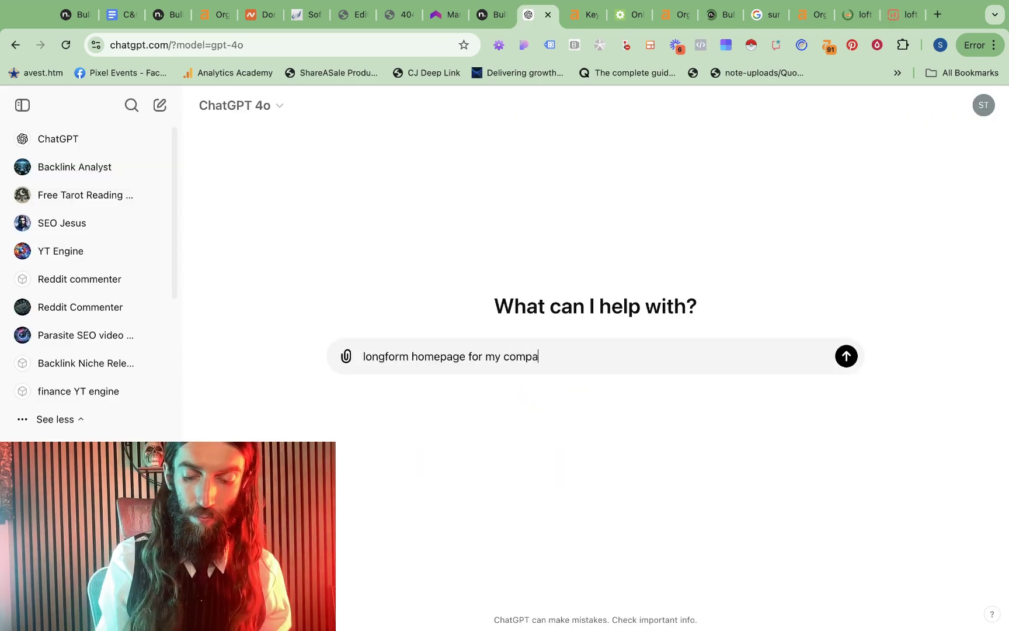
pyautogui.write('ny Loft Co')
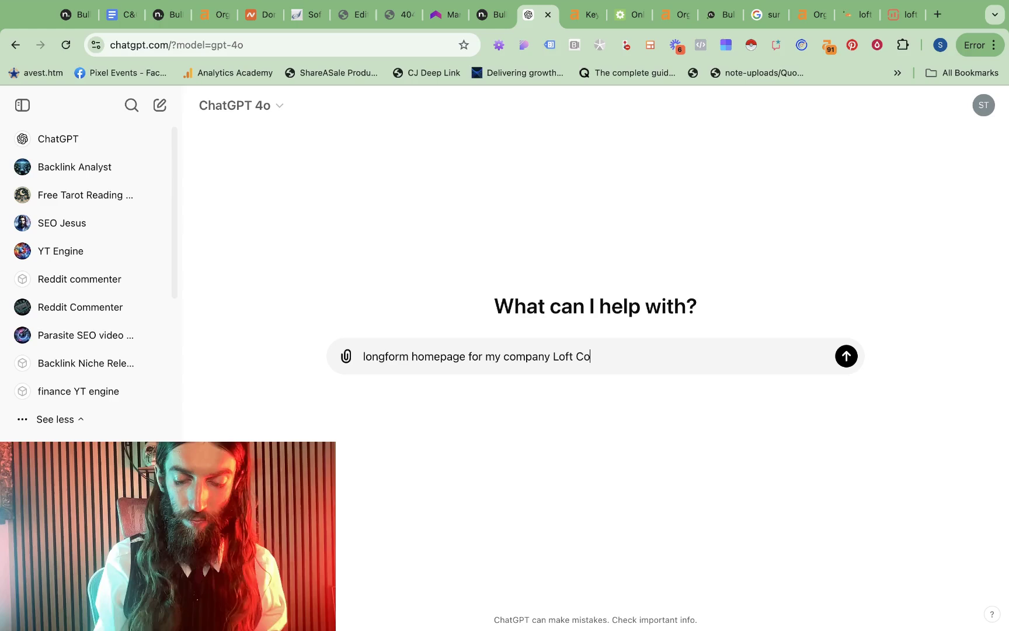
pyautogui.write('nversions Ted')
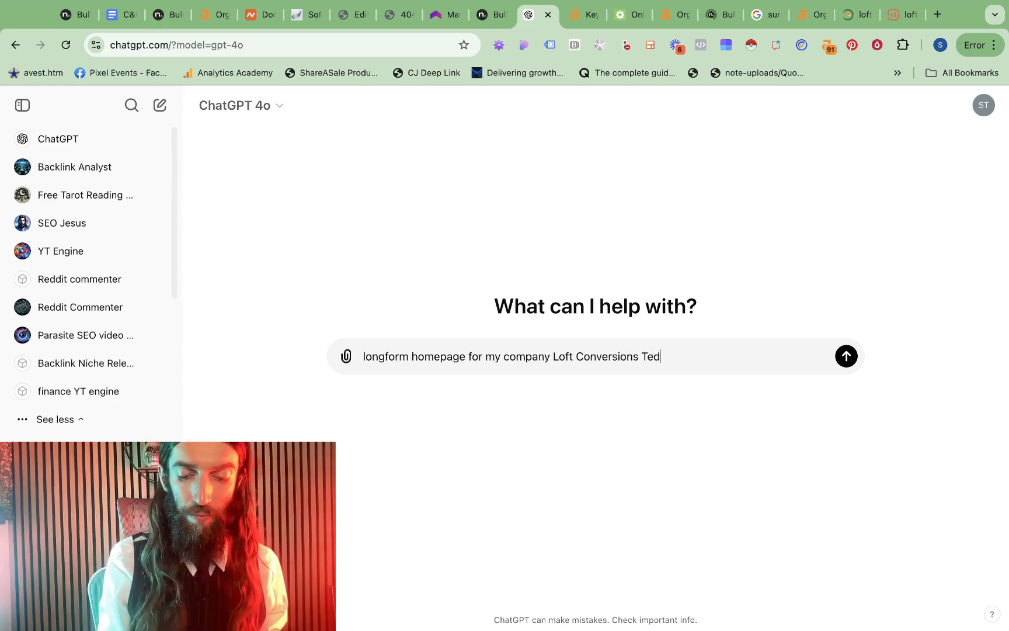
pyautogui.write('dington')
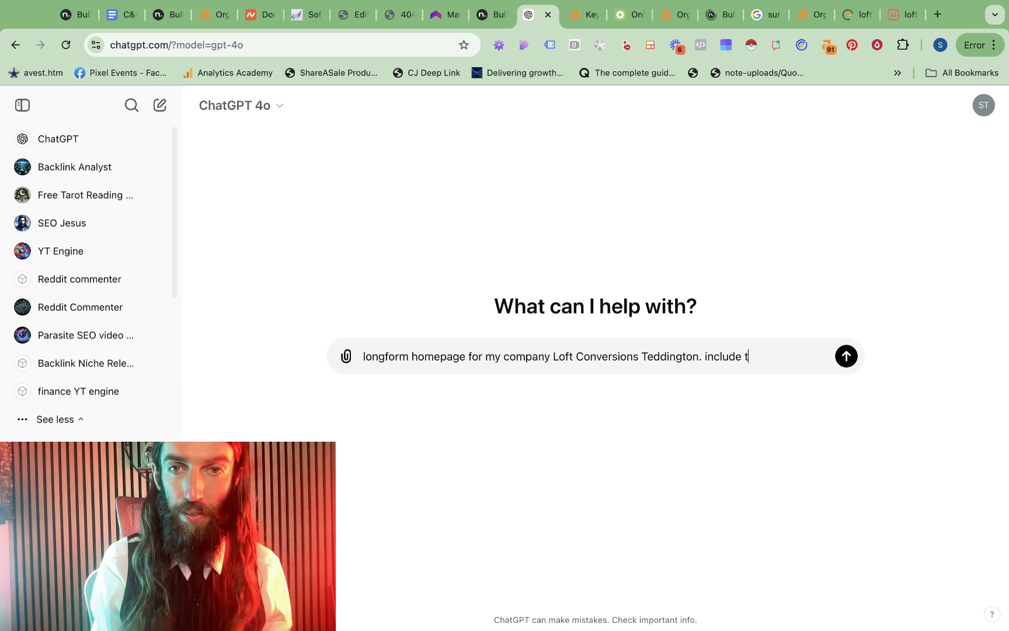
pyautogui.write('ntities the number of times indiacted after "0/')
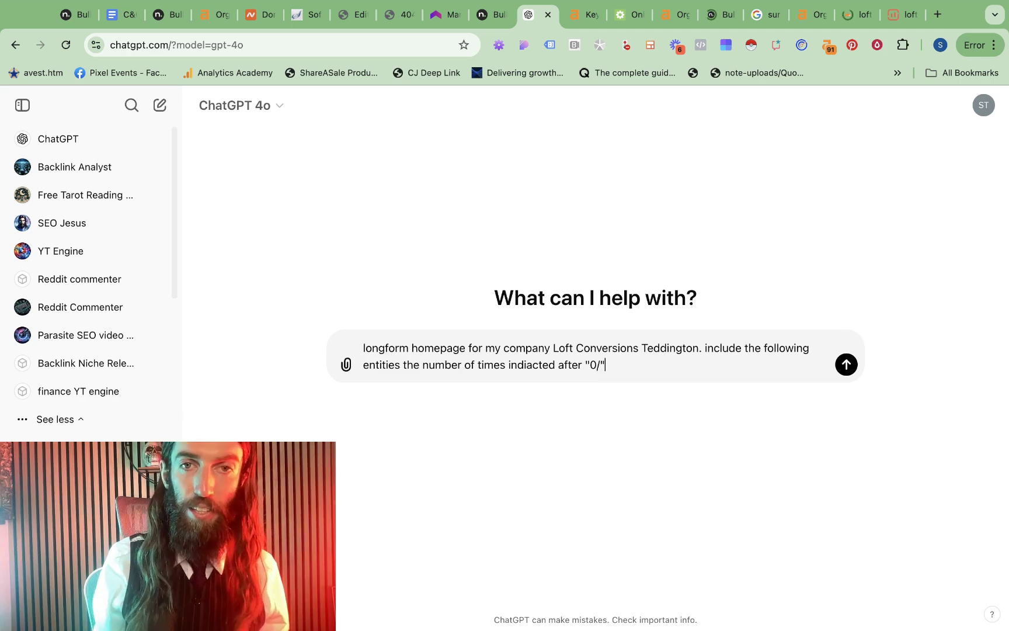
pyautogui.click(906, 14)
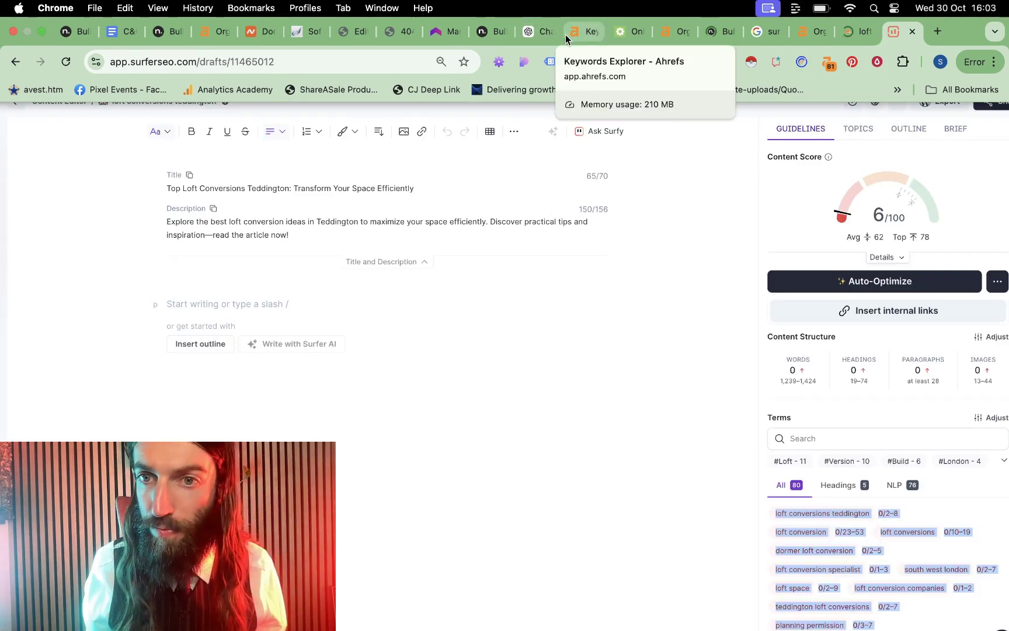
# In the ChatGPT prompt, add '1500-word' and paste Surfer's entity list with target counts.
pyautogui.click(537, 36)
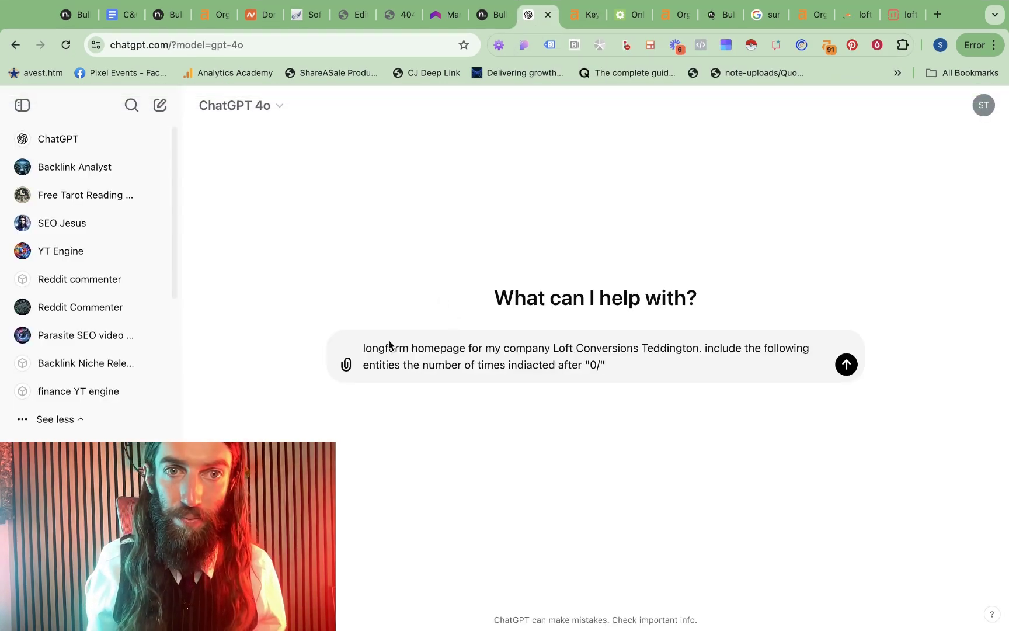
pyautogui.click(411, 348)
pyautogui.write('1500-wo')
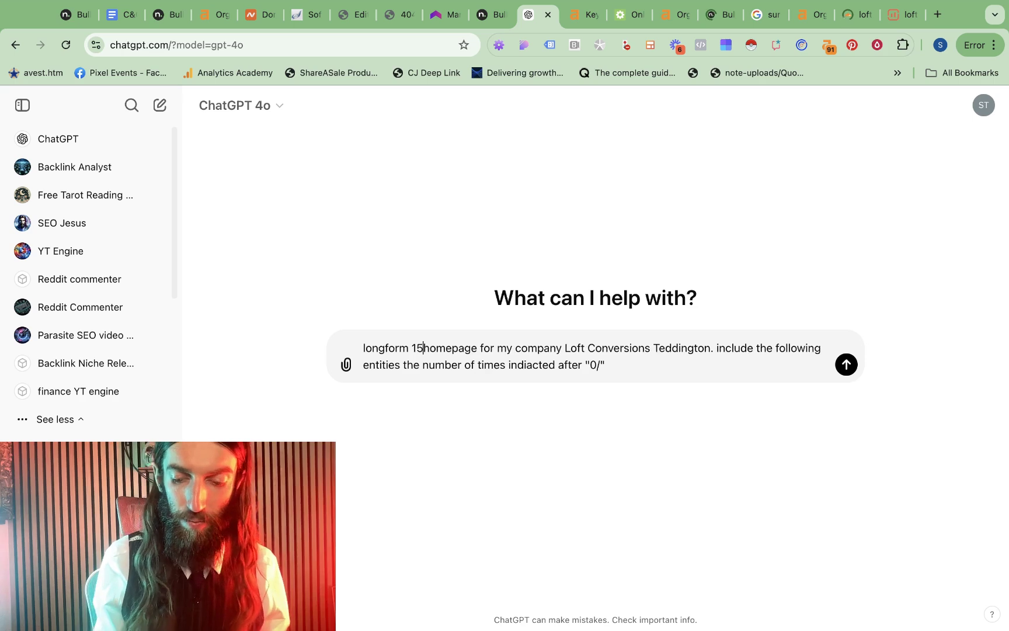
pyautogui.write('rd')
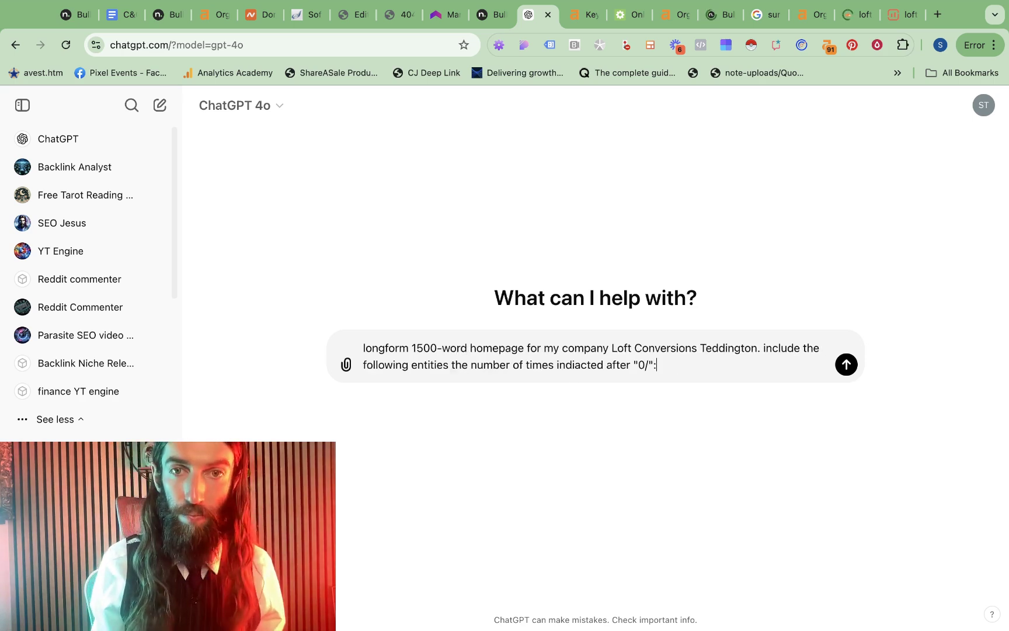
pyautogui.press('super+v')
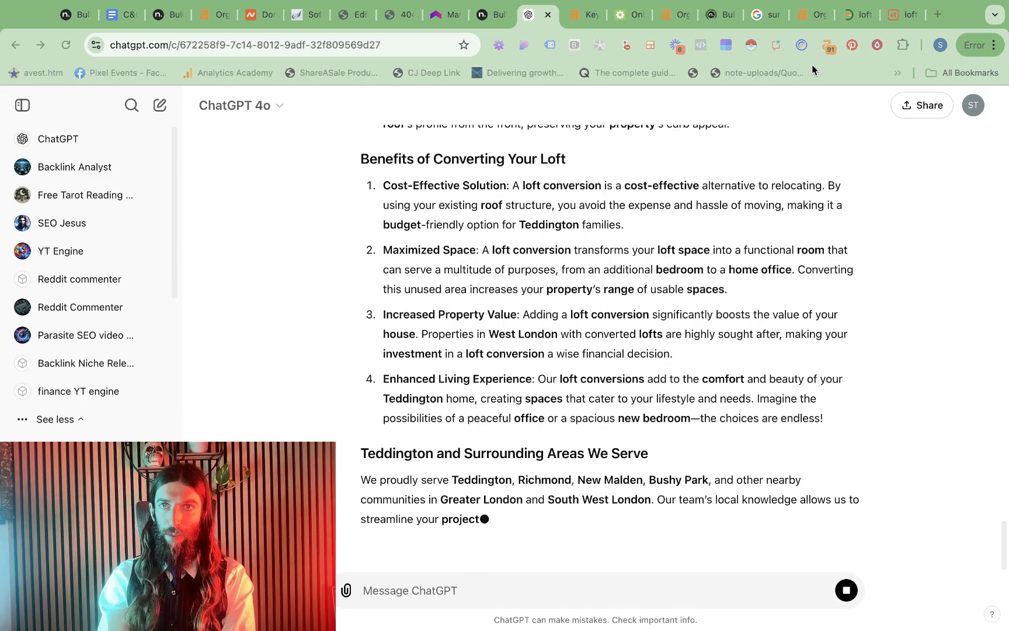
# Copy the four suggested questions from Surfer's Outline Topics & Questions.
pyautogui.click(898, 18)
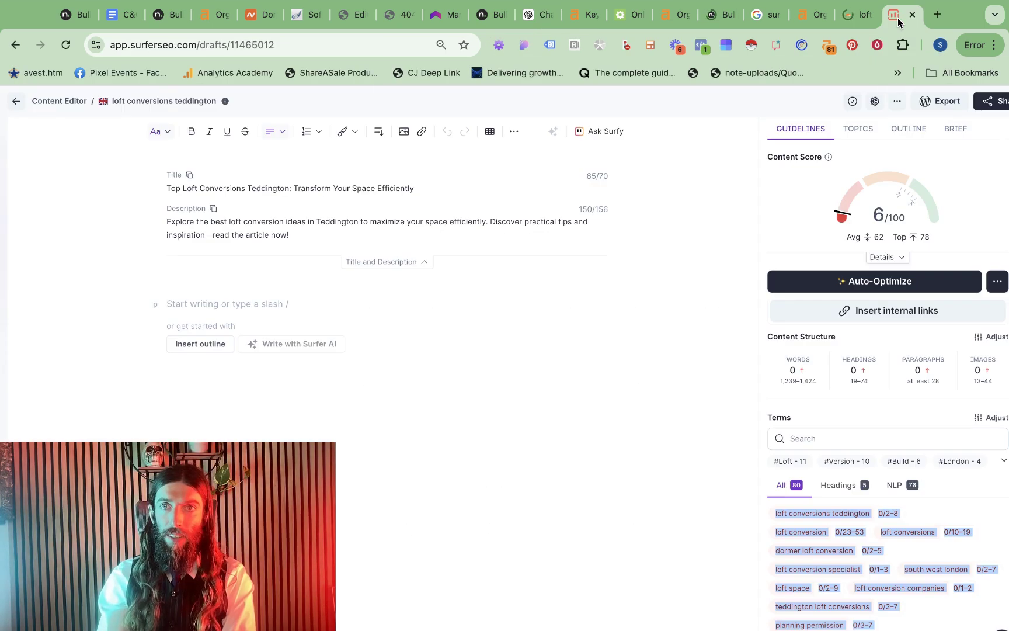
pyautogui.click(908, 131)
pyautogui.moveTo(774, 337); pyautogui.dragTo(991, 399)
pyautogui.press('super+c')
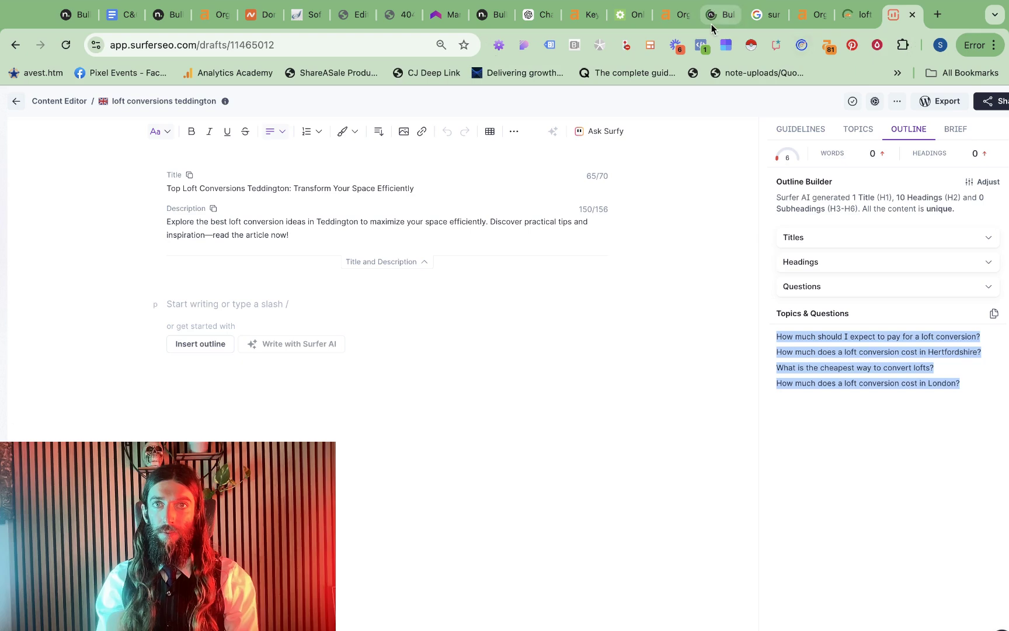
# Send ChatGPT 'answer the following:' with the pasted cost questions, then select its output.
pyautogui.click(543, 24)
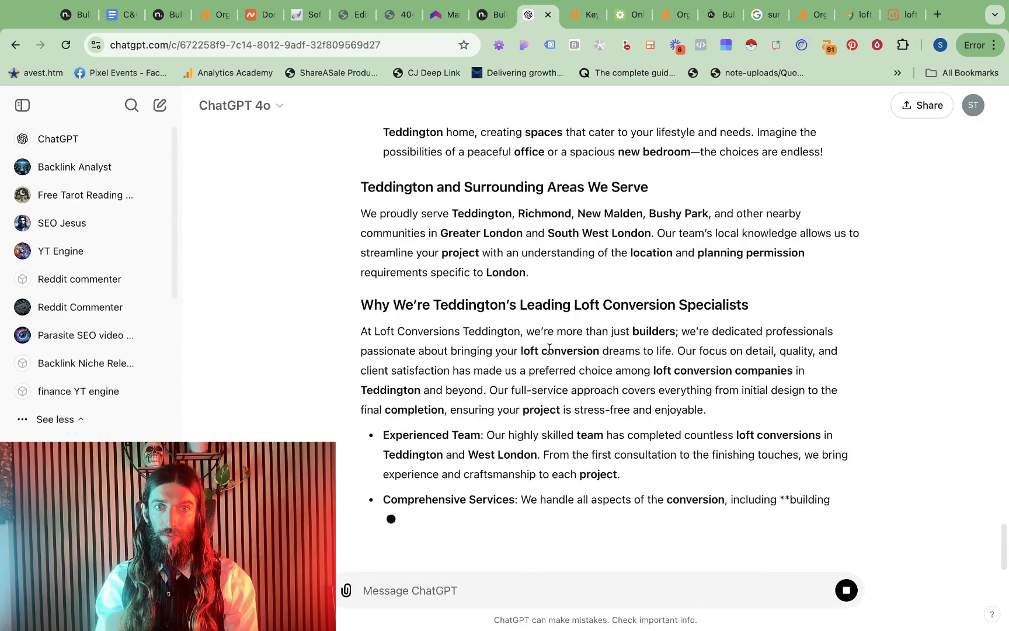
pyautogui.click(454, 586)
pyautogui.write('a')
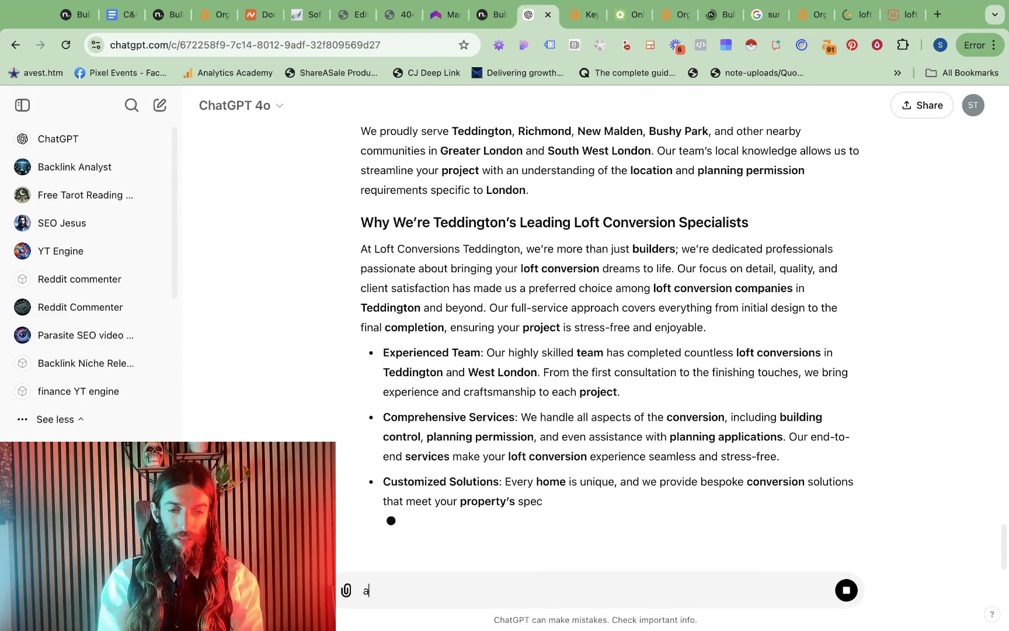
pyautogui.write('nswer the foll')
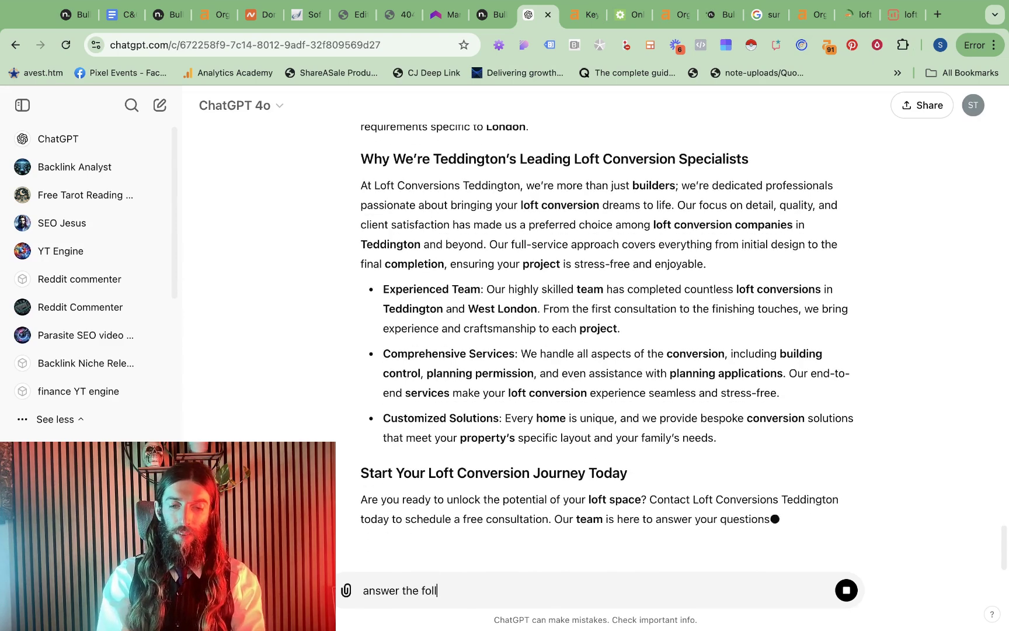
pyautogui.write('owing:')
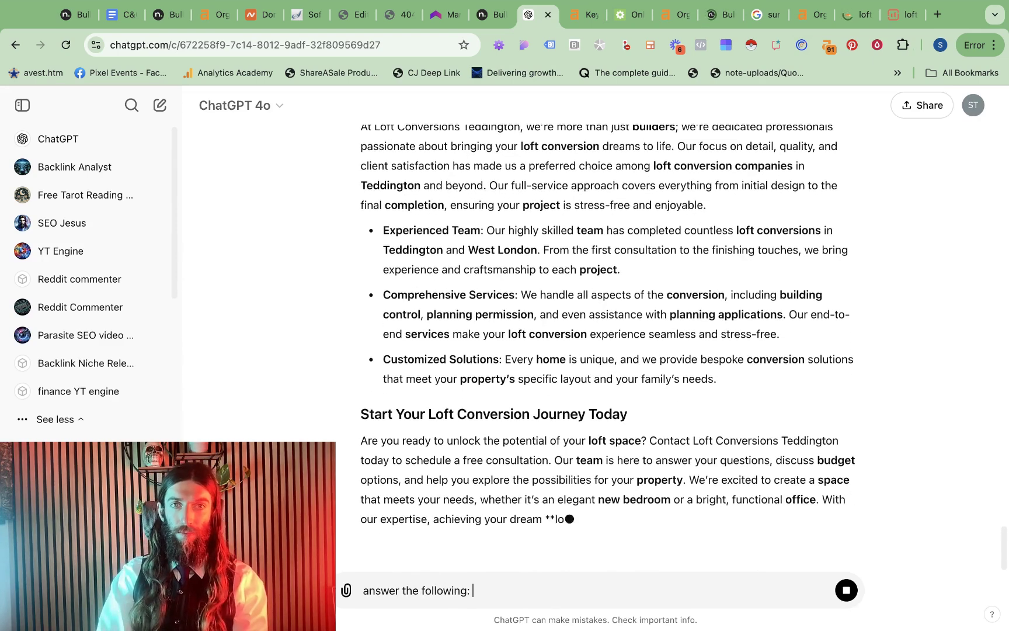
pyautogui.press('super+v')
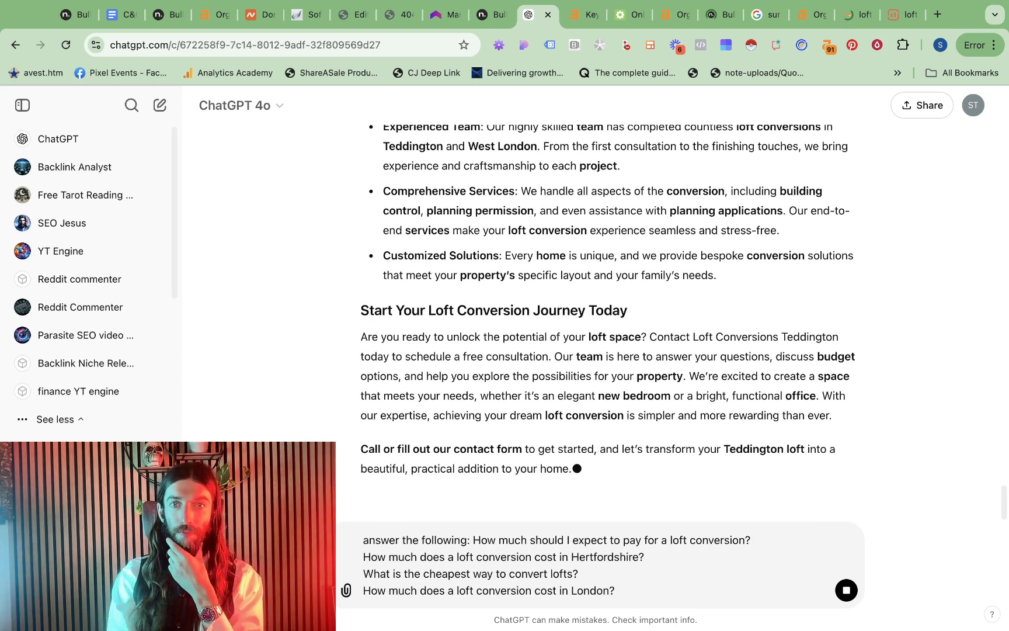
pyautogui.press('Return')
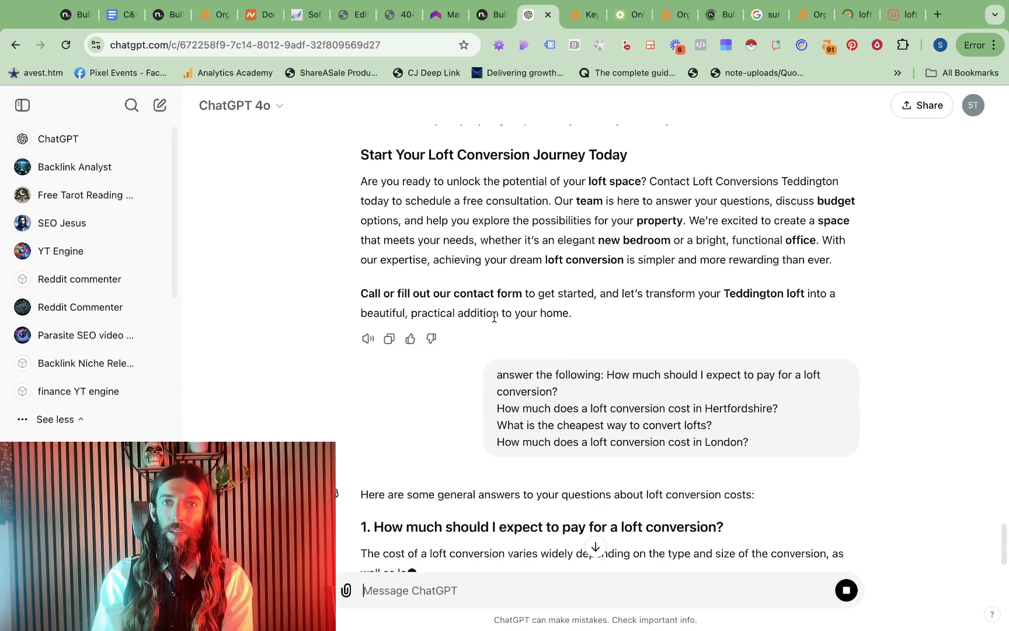
pyautogui.moveTo(495, 317); pyautogui.dragTo(360, 259)
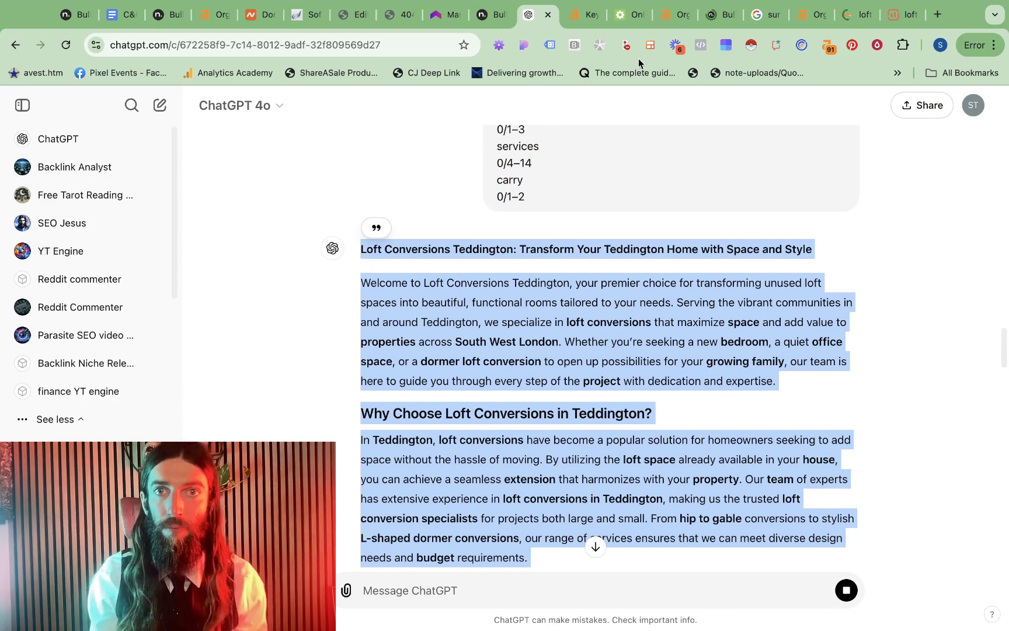
# Paste the ChatGPT homepage article and four cost FAQ answers into the empty Surfer draft.
pyautogui.click(904, 15)
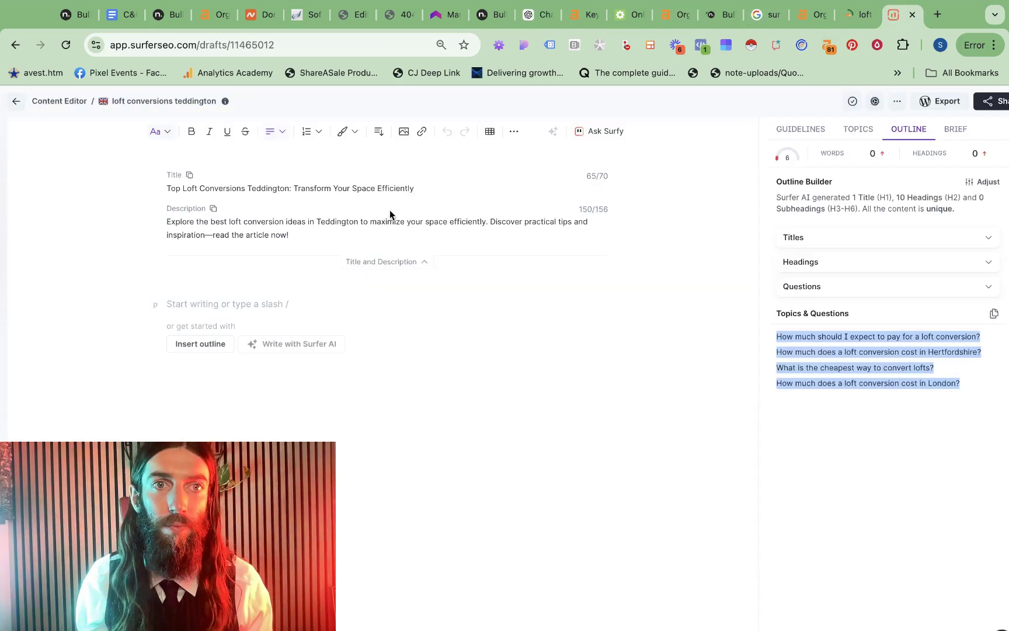
pyautogui.click(211, 305)
pyautogui.press('super+v')
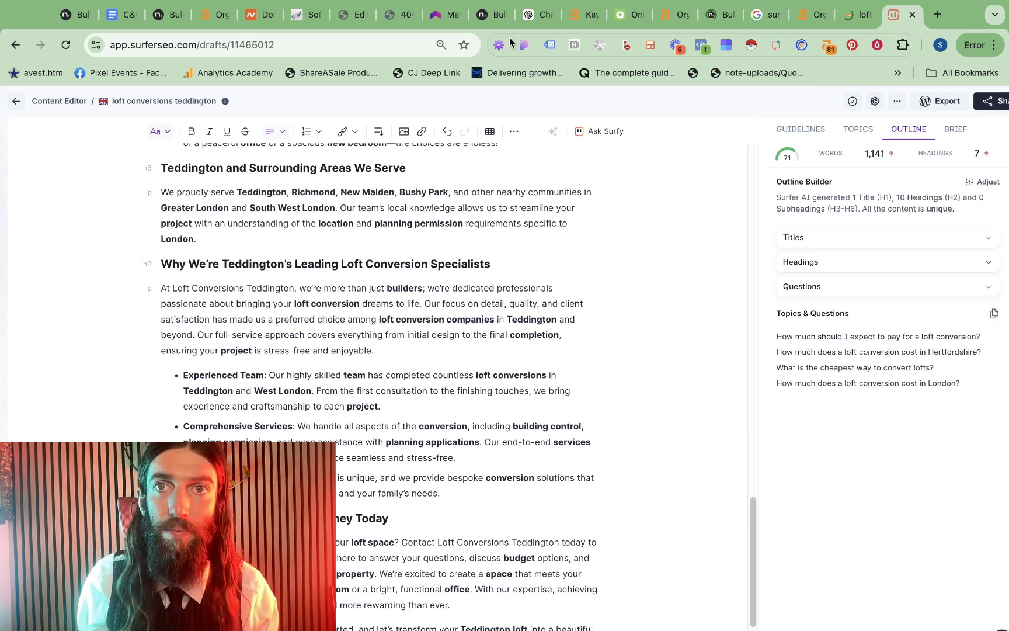
pyautogui.press('super+v')
# Check the 74/100 content score in Guidelines and start Auto-Optimize's Insert terms.
pyautogui.click(801, 129)
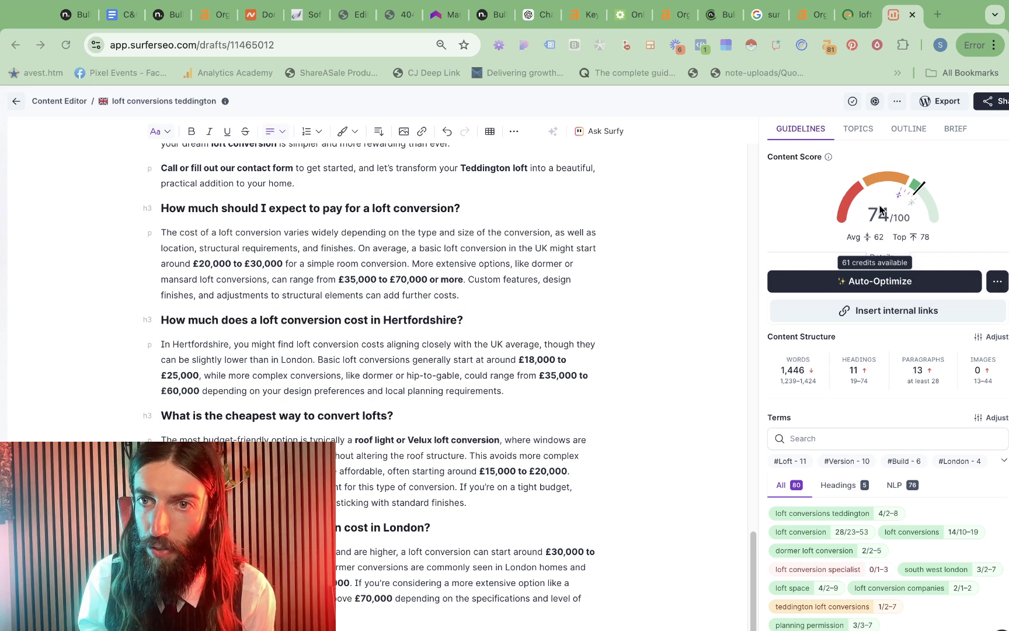
pyautogui.scroll(-1, 987, 274)
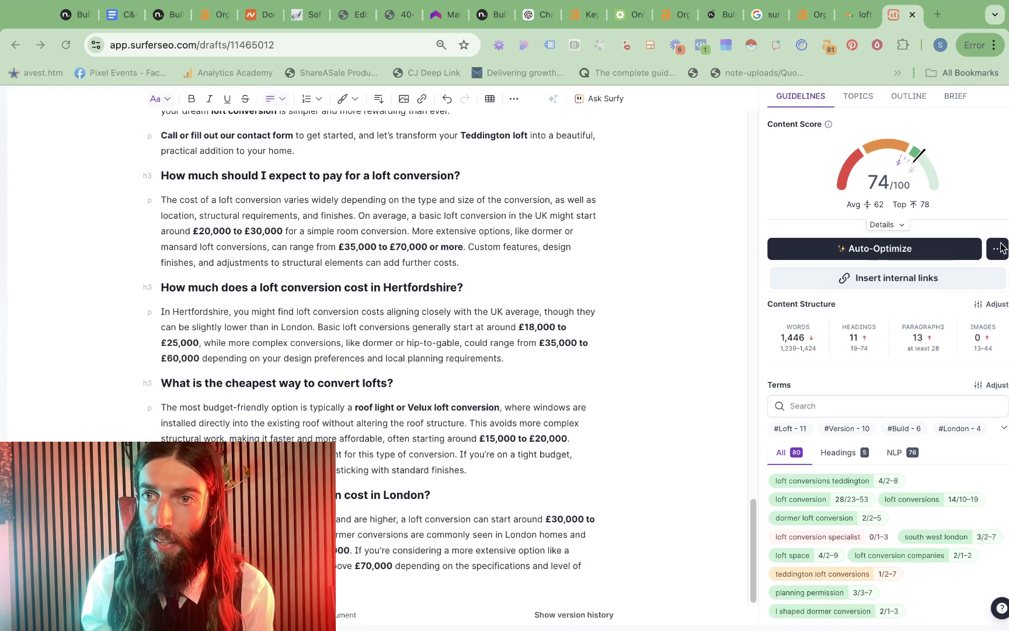
pyautogui.click(999, 251)
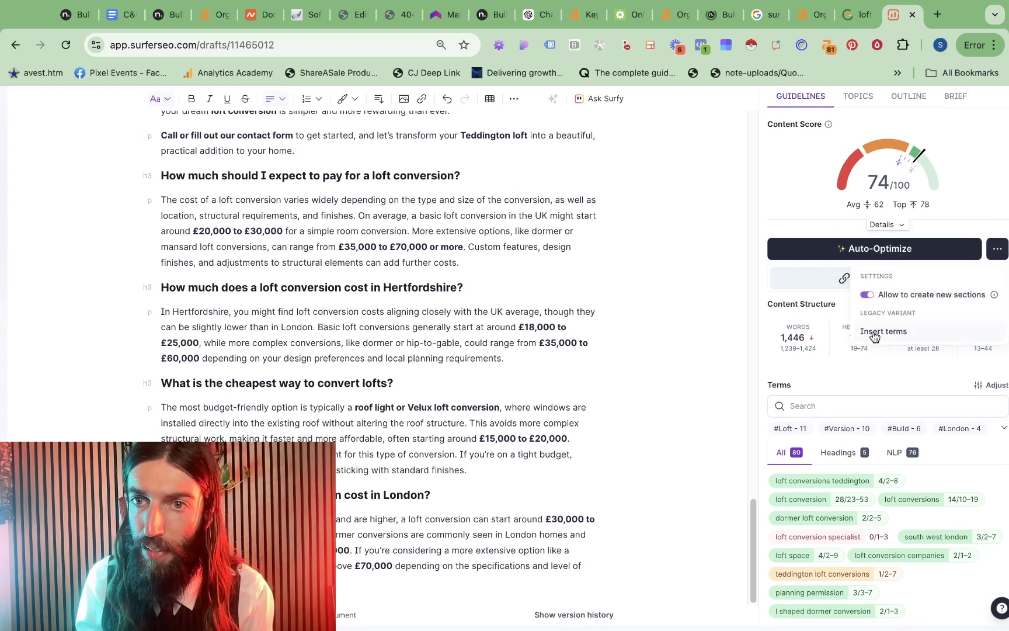
pyautogui.click(874, 333)
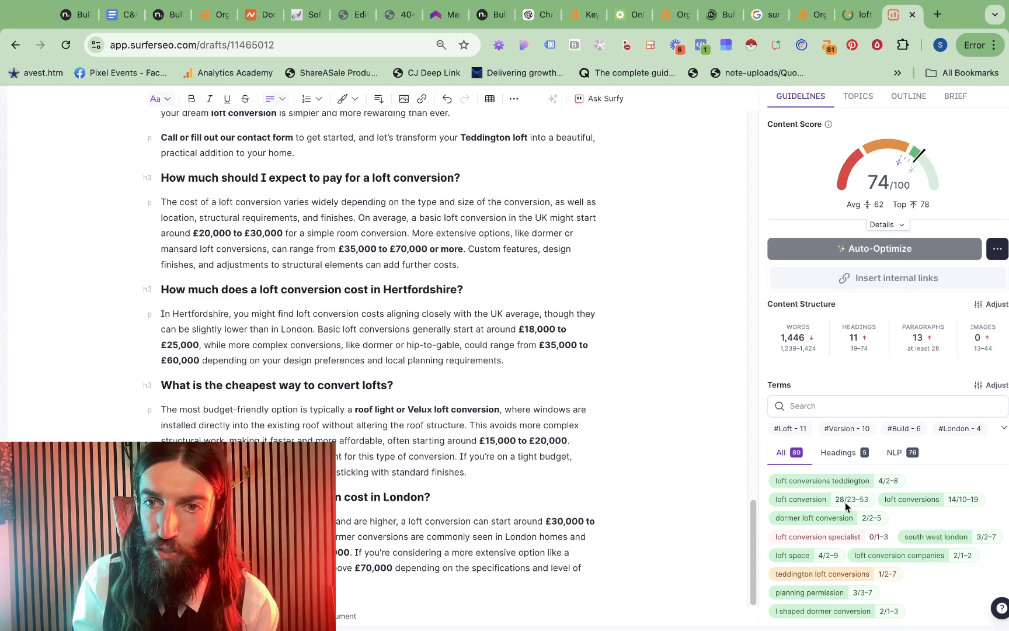
pyautogui.scroll(-4, 824, 527)
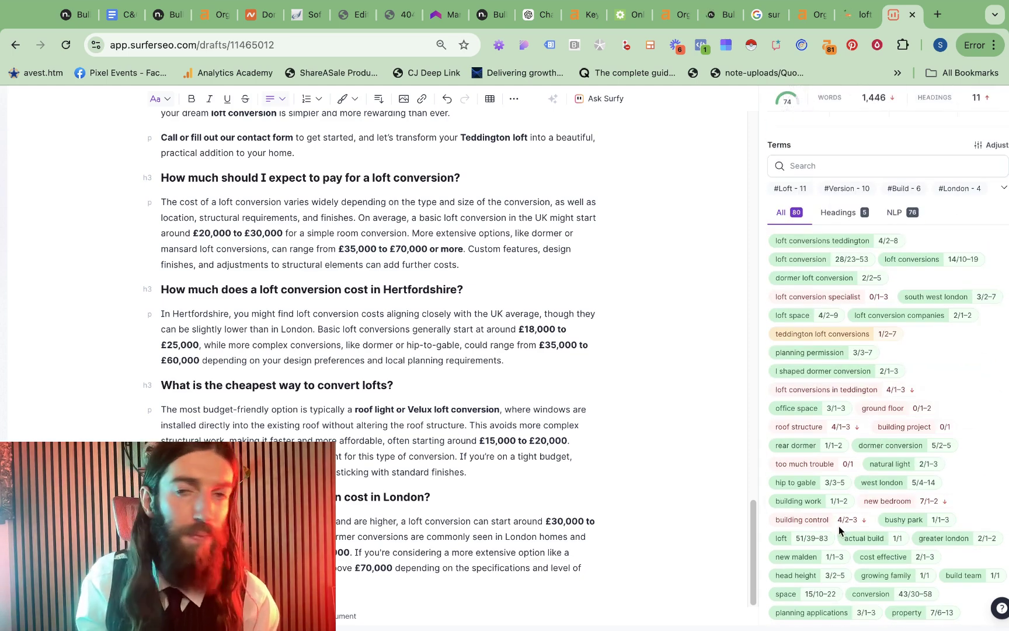
# Accept the suggested placements for 10 missing terms, including extend, extension and services.
pyautogui.click(514, 595)
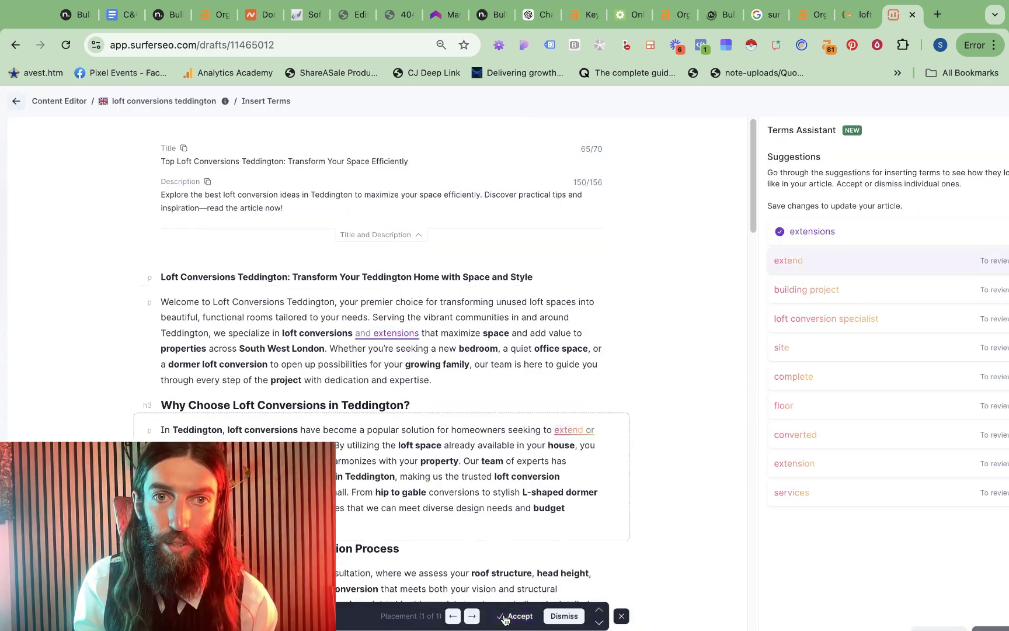
pyautogui.click(514, 595)
pyautogui.click(514, 595)
pyautogui.click(514, 595)
pyautogui.click(514, 595)
pyautogui.click(513, 596)
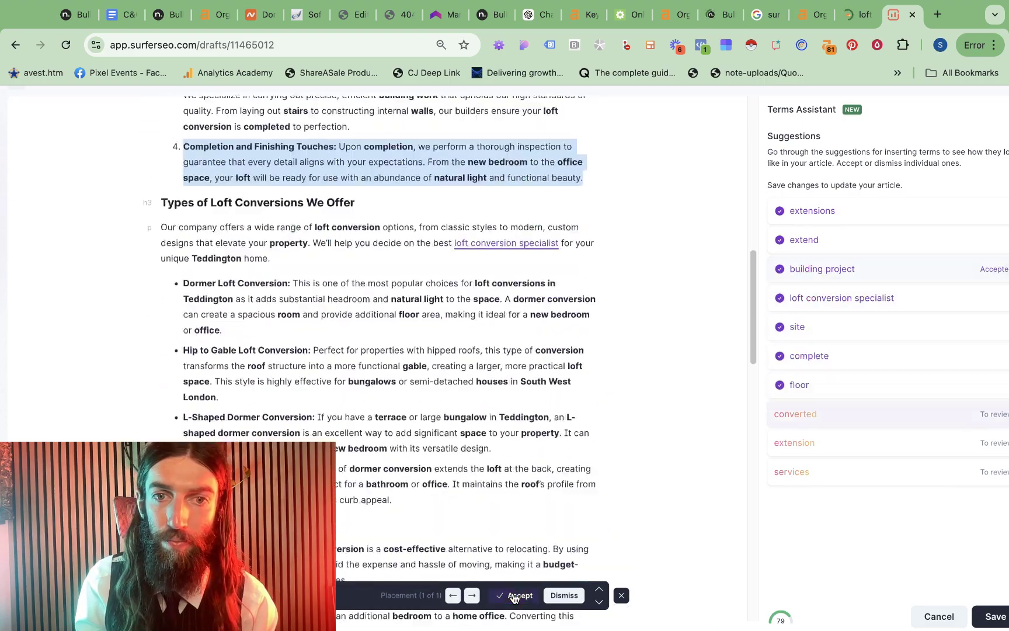
pyautogui.click(513, 595)
pyautogui.click(514, 595)
pyautogui.click(516, 590)
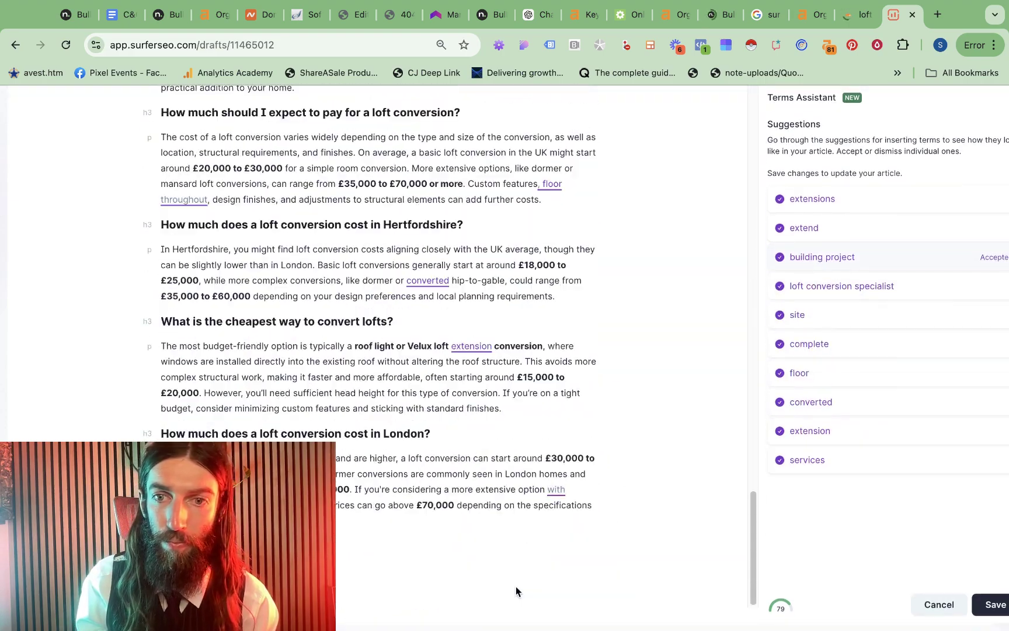
# Save the inserted terms, raising the score to 79, and select the whole article.
pyautogui.click(991, 604)
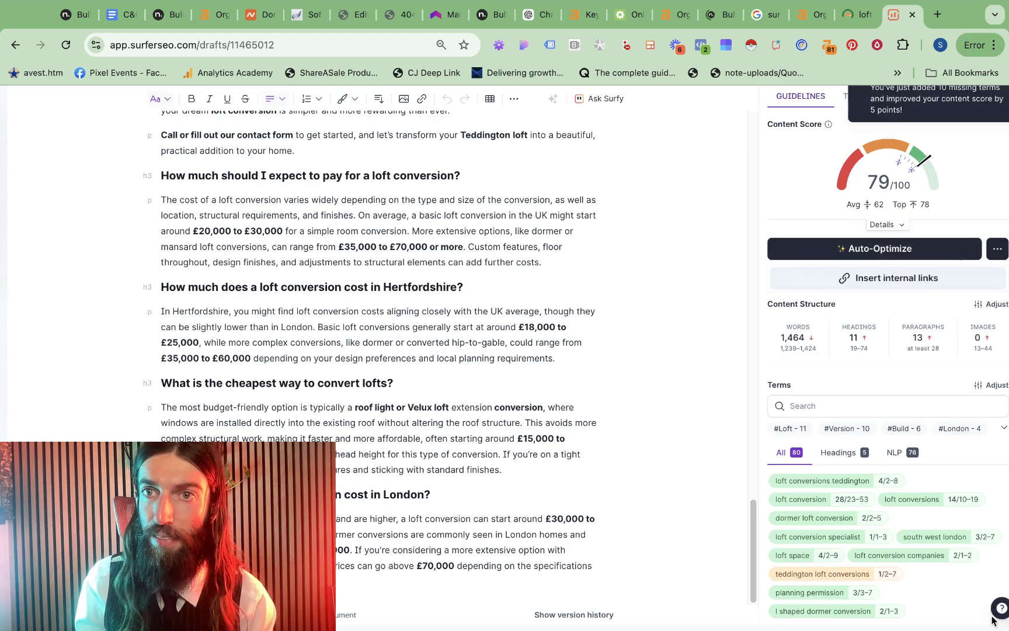
pyautogui.scroll(1, 548, 326)
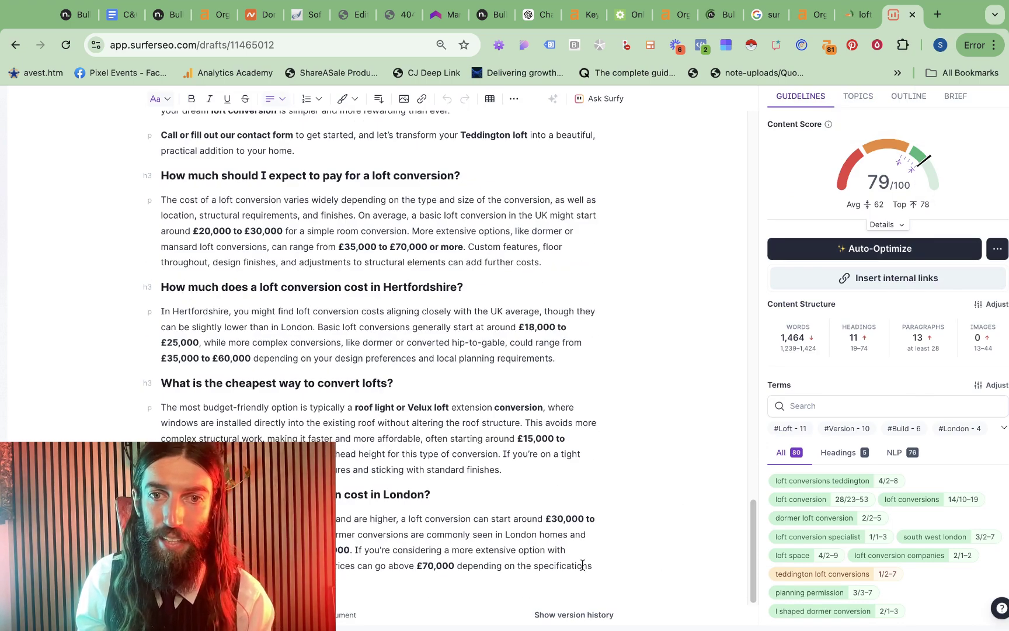
pyautogui.moveTo(591, 567); pyautogui.dragTo(155, 331)
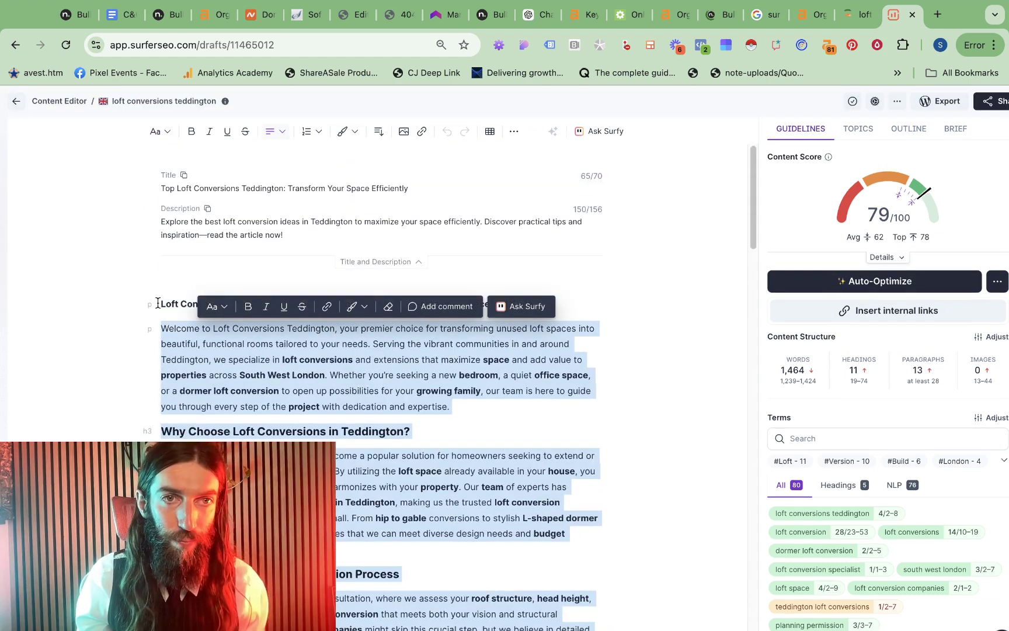
# Restyle the article's opening title line as Heading 2 and select the article from the title down.
pyautogui.click(206, 322)
pyautogui.press('super+a')
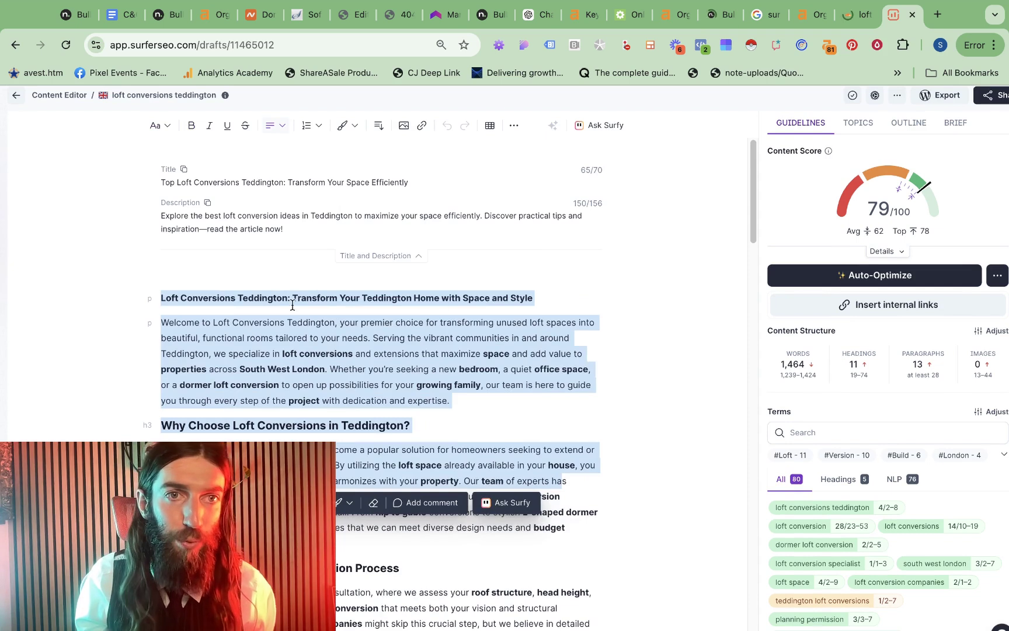
pyautogui.click(157, 298)
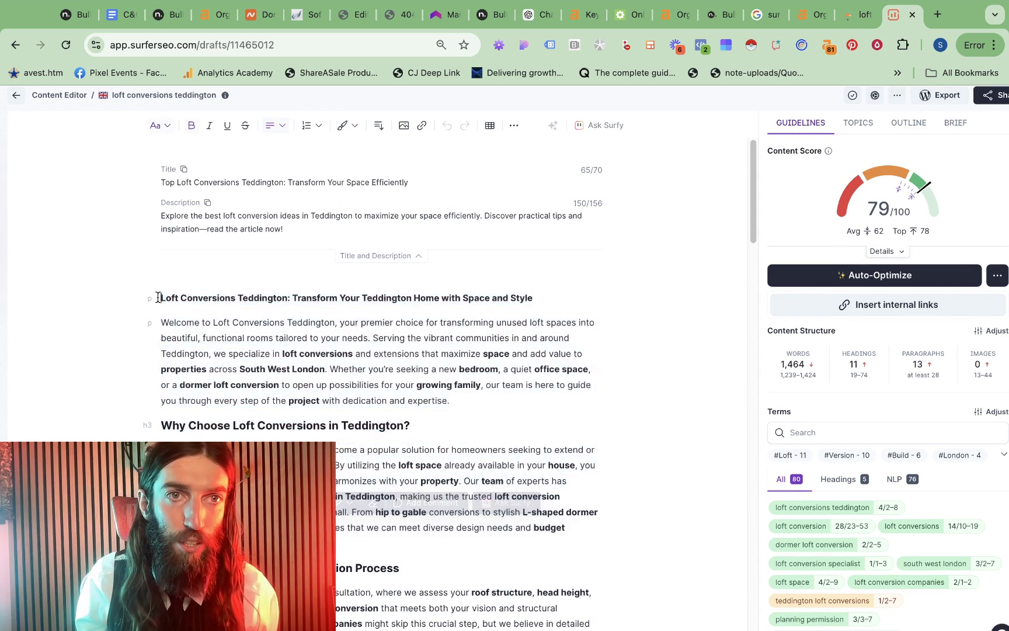
pyautogui.click(157, 125)
pyautogui.click(180, 170)
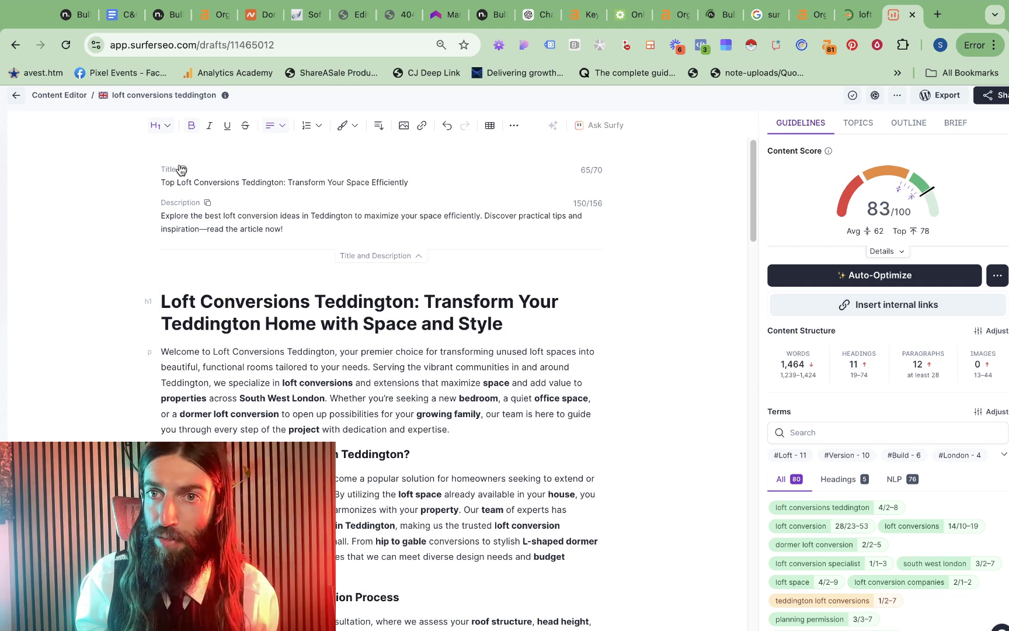
pyautogui.scroll(-4, 272, 264)
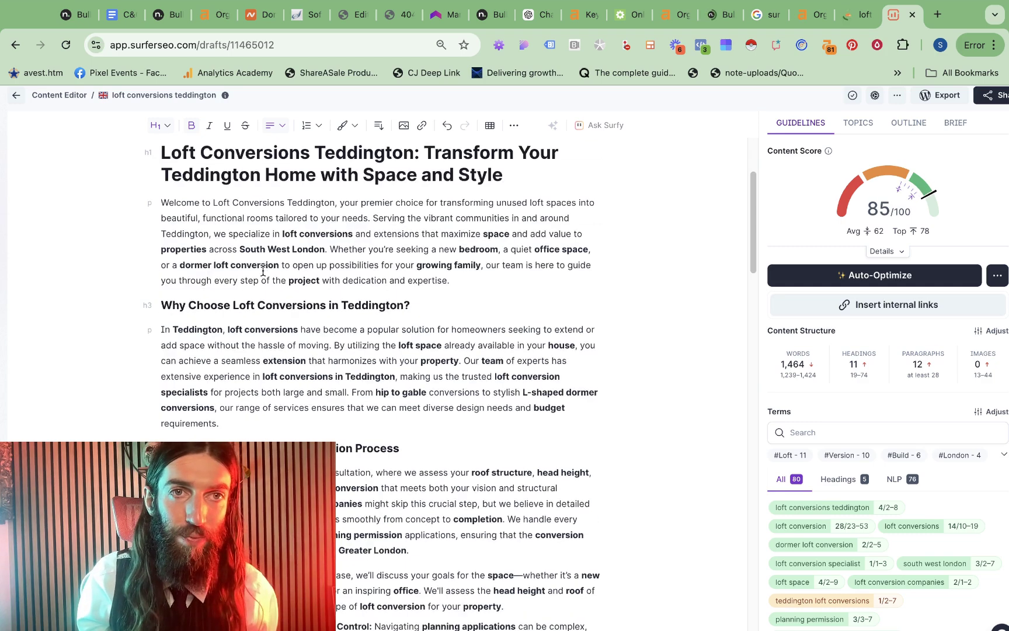
pyautogui.scroll(3, 181, 259)
pyautogui.click(159, 125)
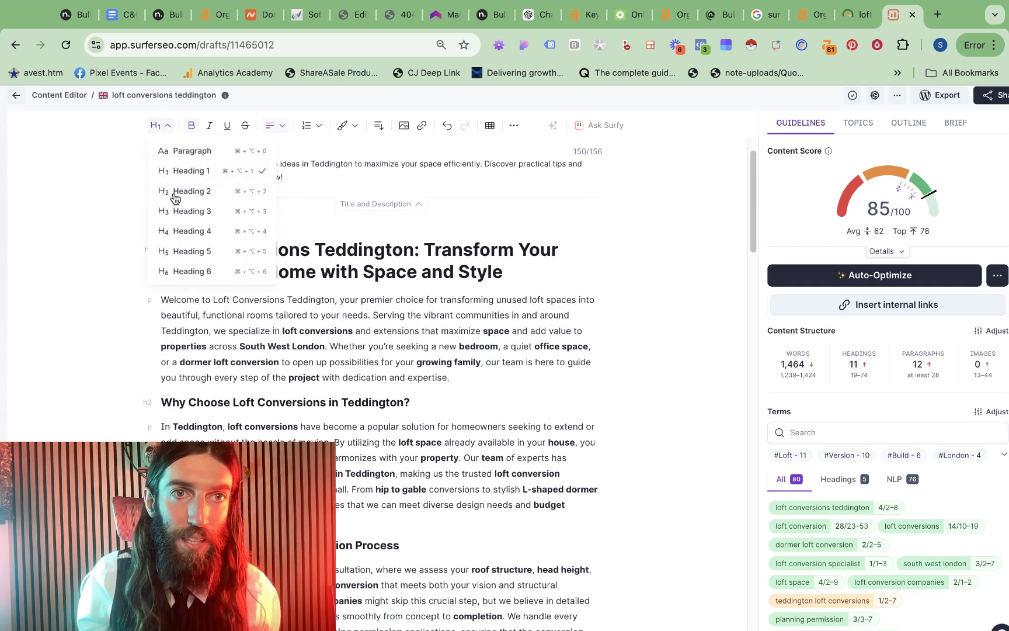
pyautogui.click(188, 191)
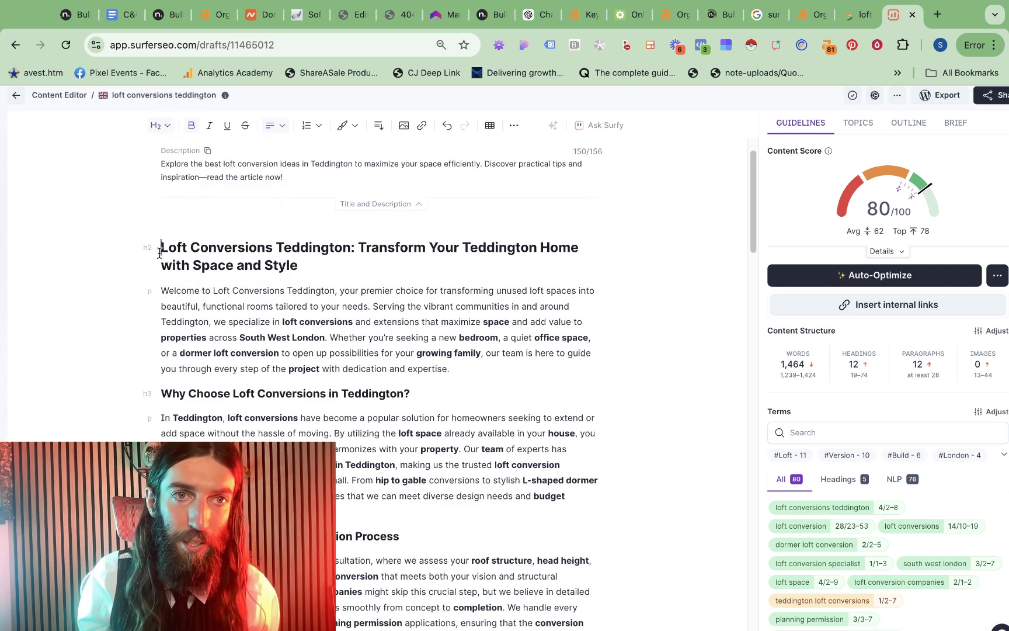
pyautogui.moveTo(159, 246); pyautogui.dragTo(561, 586)
# Paste the optimised article into the WordPress Home page, save it, and reload the live page.
pyautogui.press('super+7')
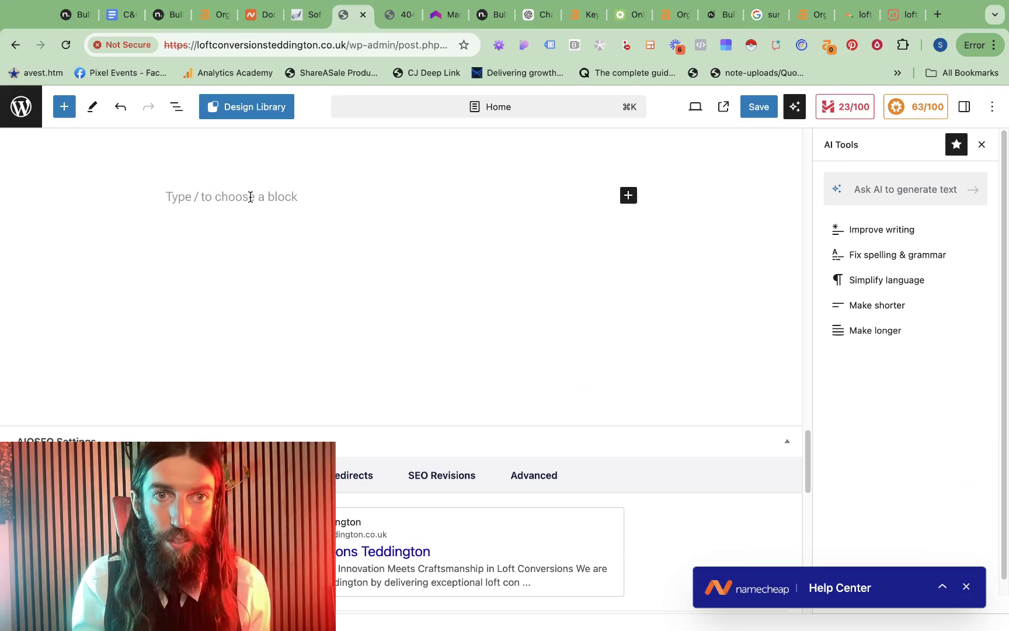
pyautogui.press('super+v')
pyautogui.scroll(20, 264, 244)
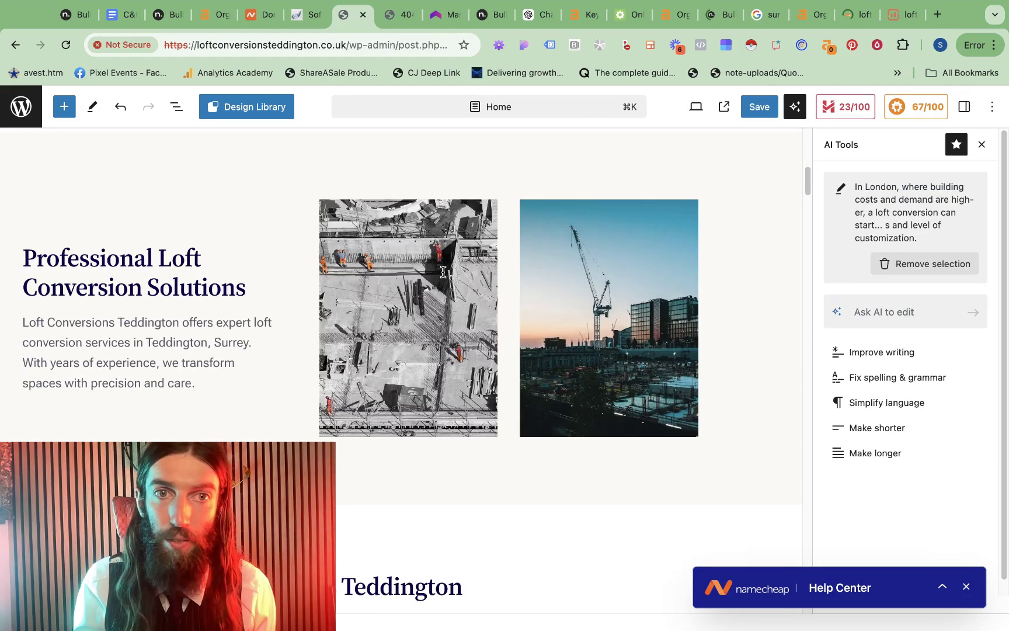
pyautogui.scroll(3, 443, 272)
pyautogui.scroll(-2, 445, 276)
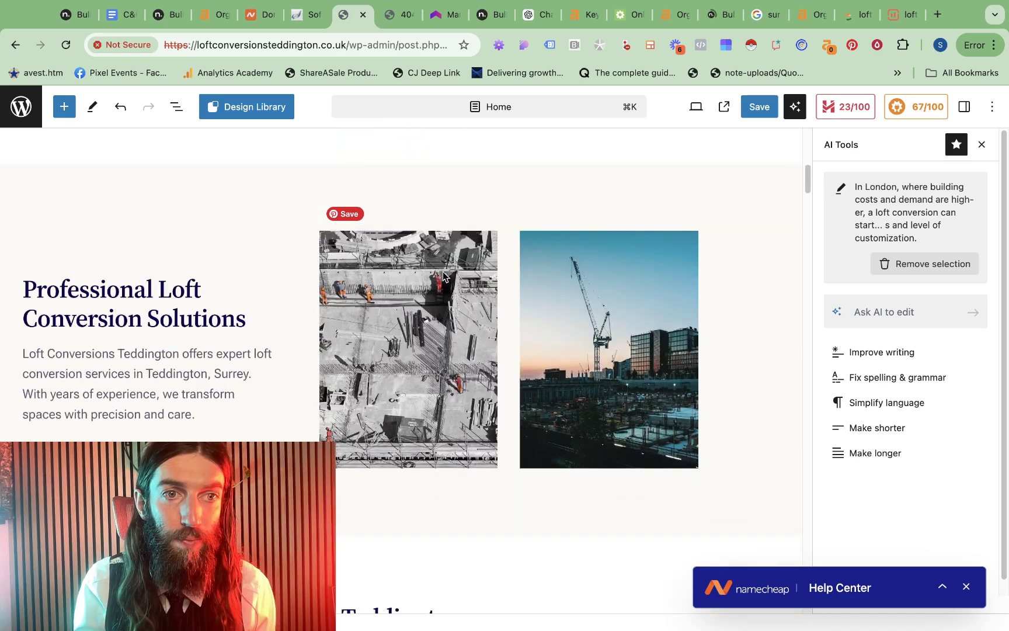
pyautogui.scroll(10, 443, 273)
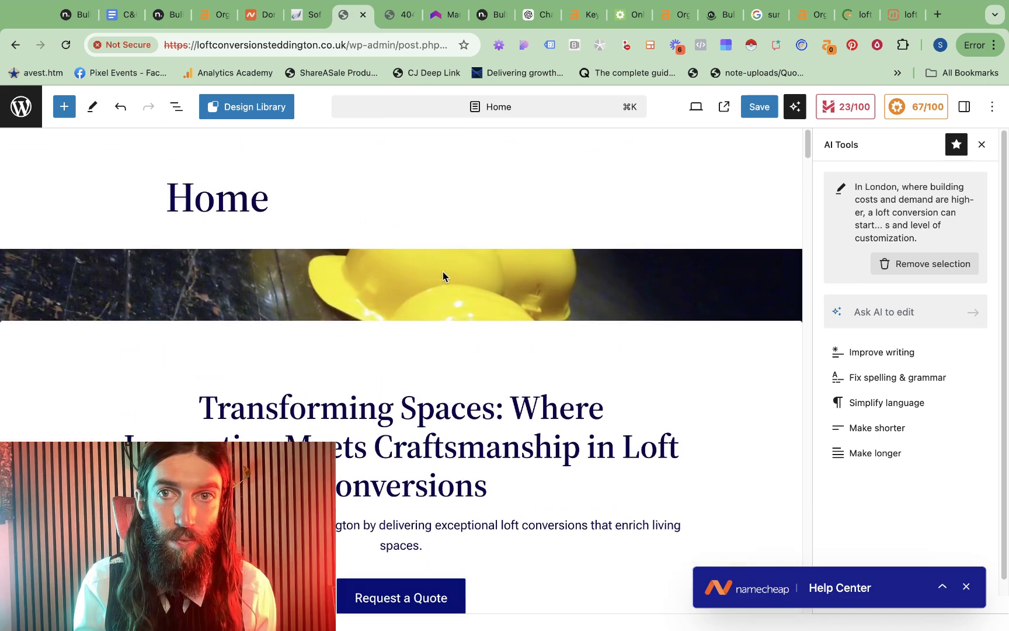
pyautogui.click(750, 113)
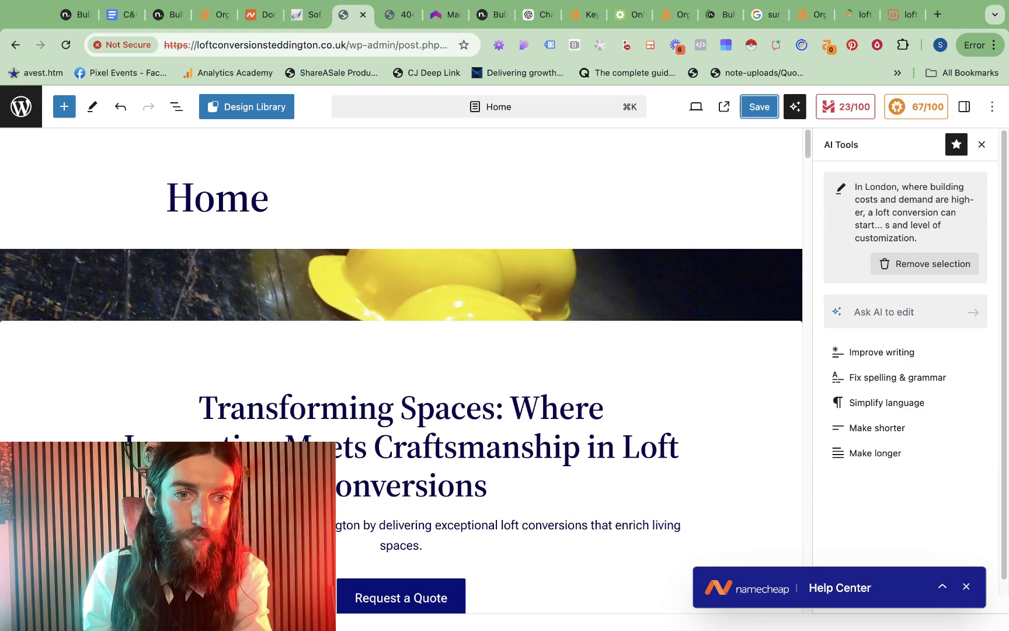
pyautogui.press('super+r')
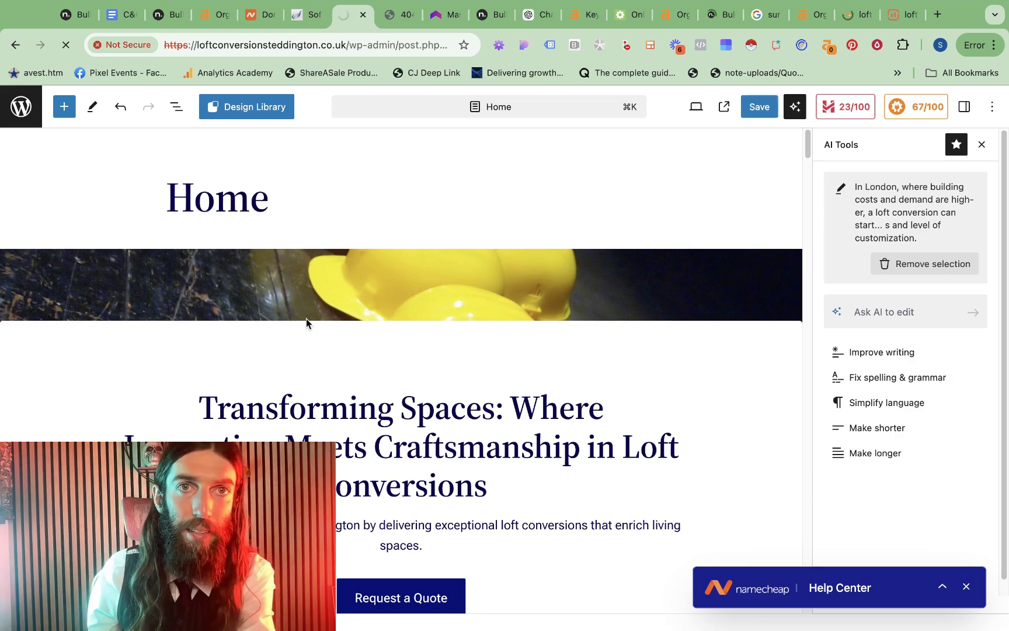
pyautogui.scroll(15, 461, 363)
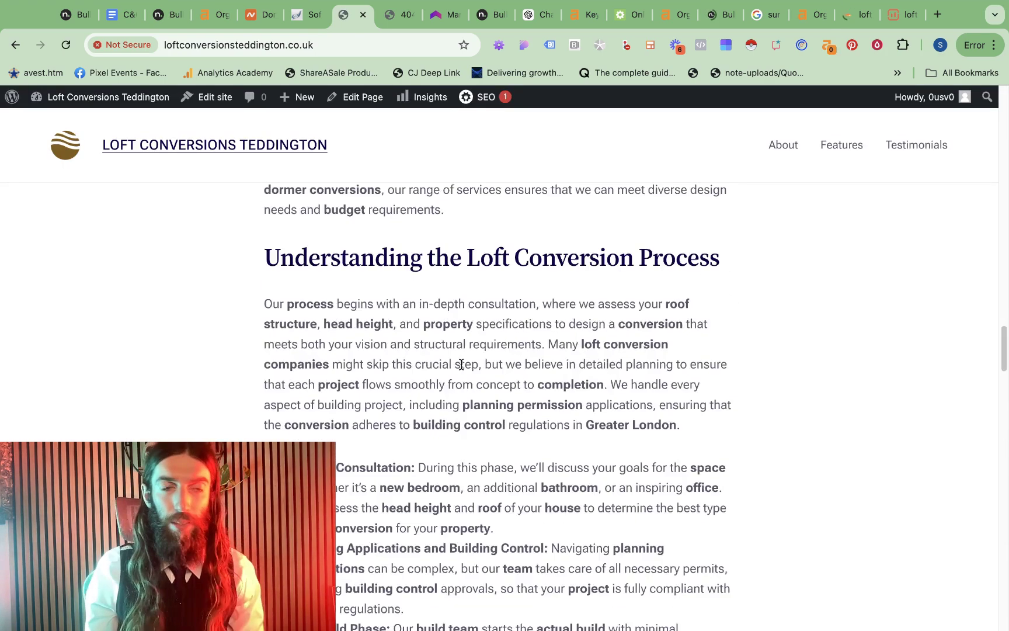
pyautogui.scroll(15, 461, 365)
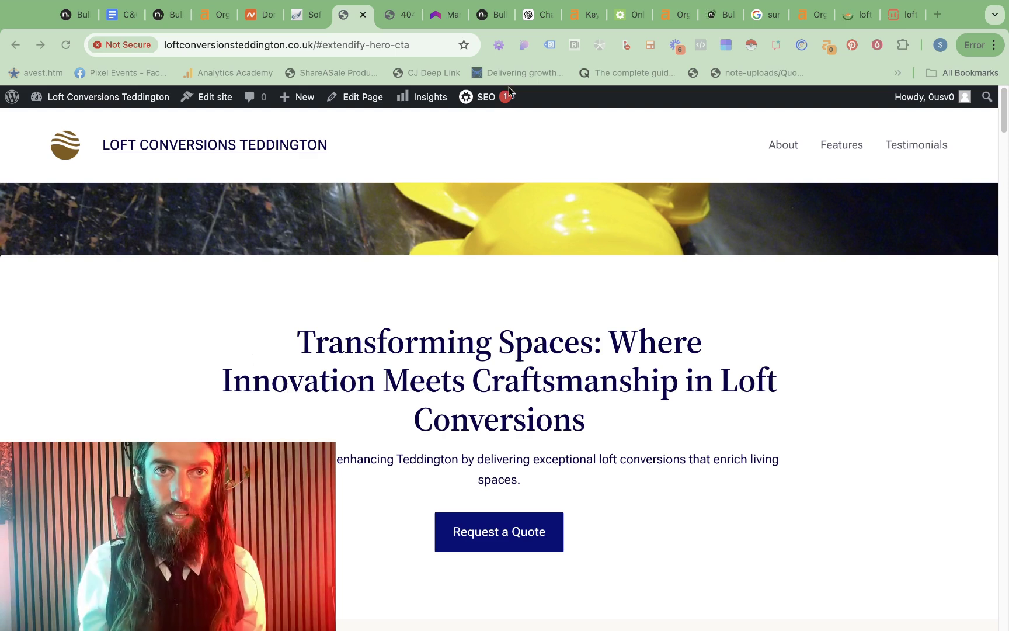
pyautogui.click(317, 50)
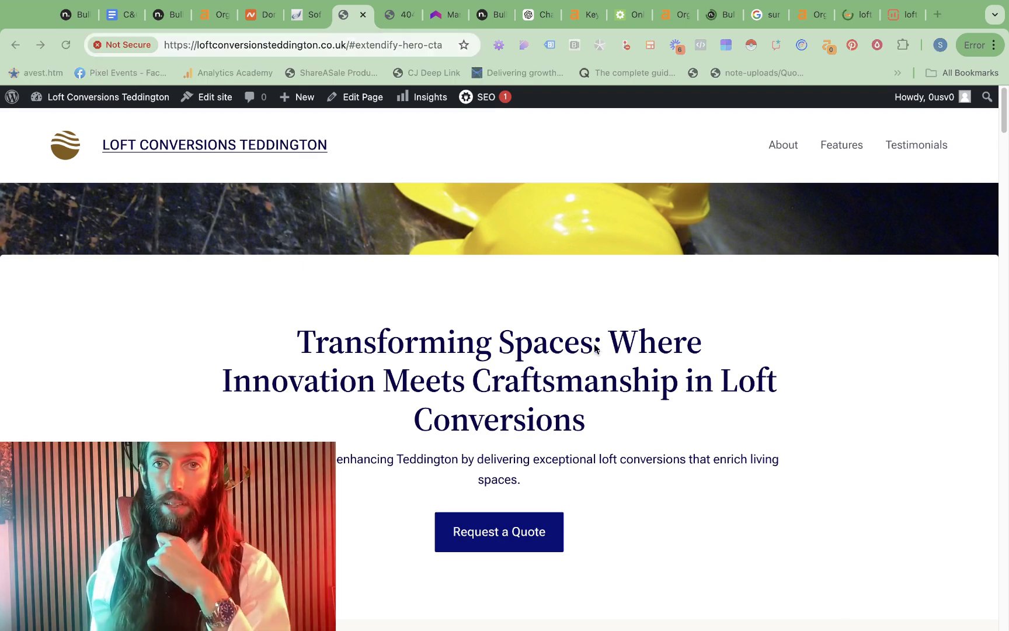
pyautogui.click(345, 49)
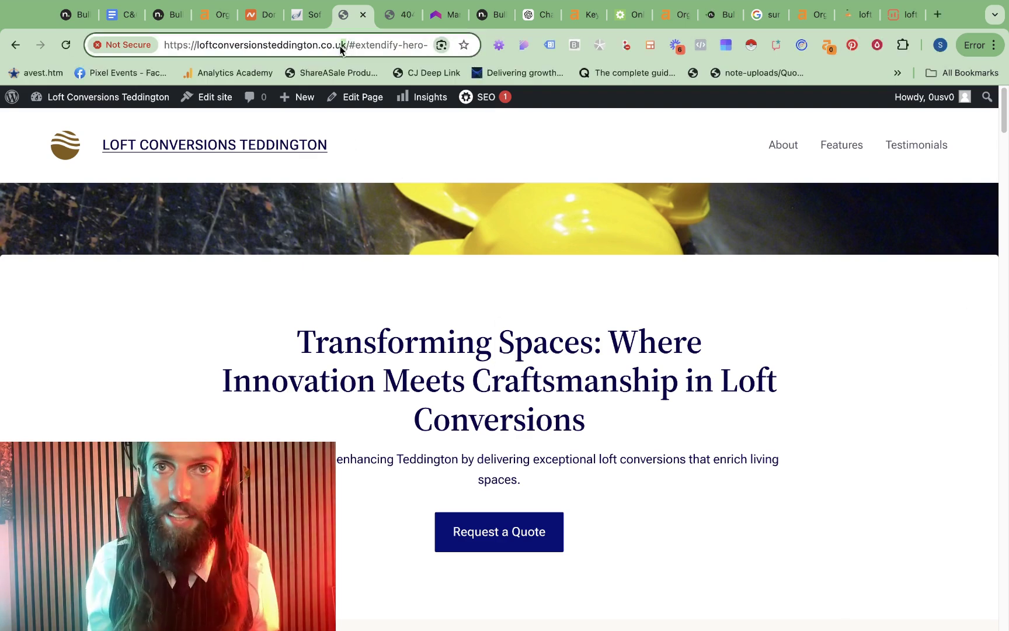
# Compare the citation packages and add the $45 Premium 150-citation package to the cart.
pyautogui.click(455, 18)
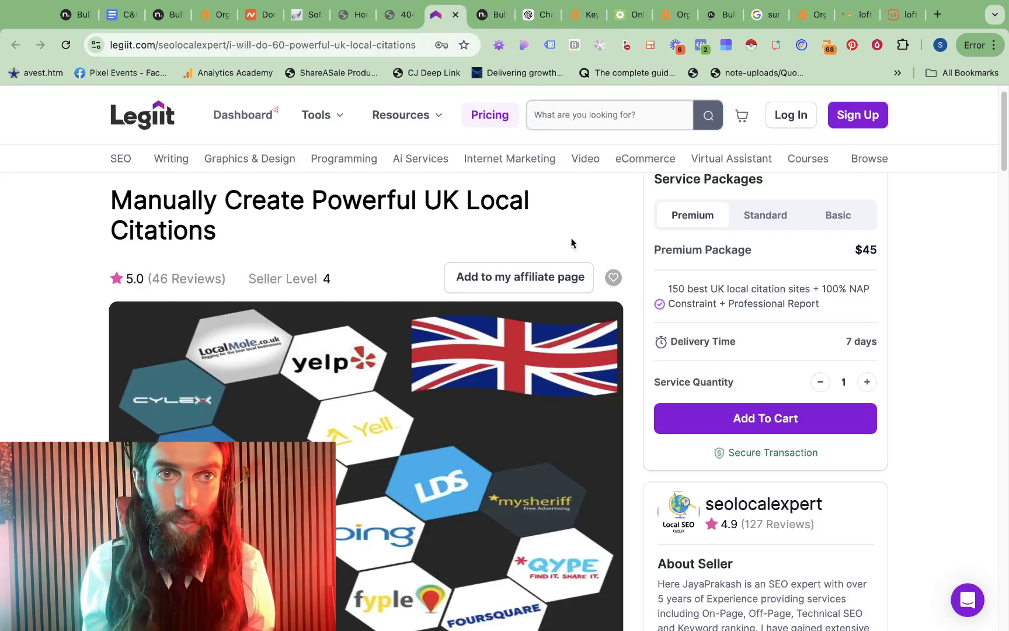
pyautogui.click(831, 229)
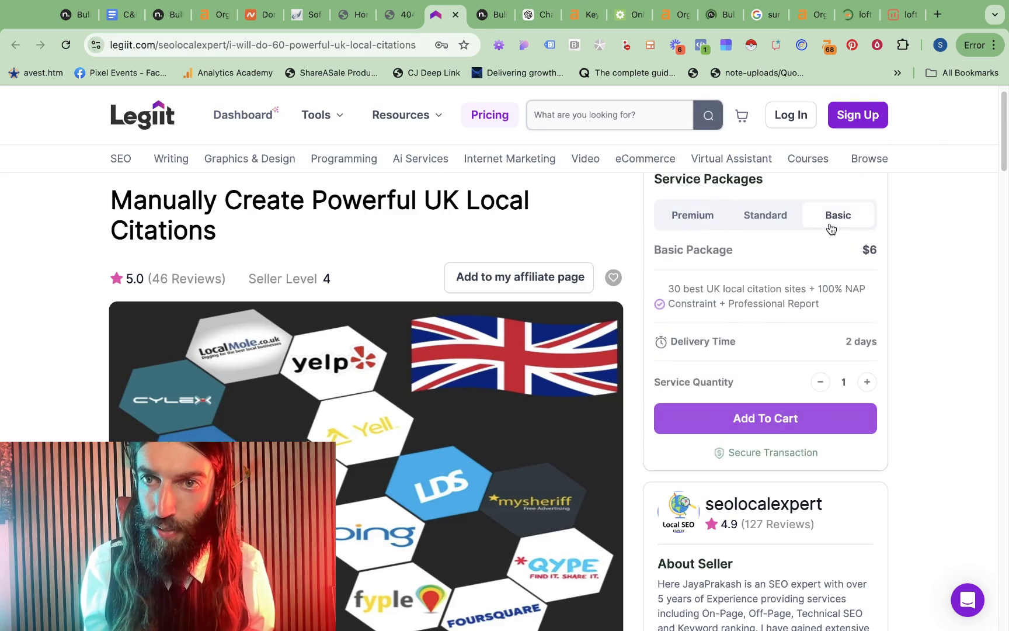
pyautogui.click(768, 219)
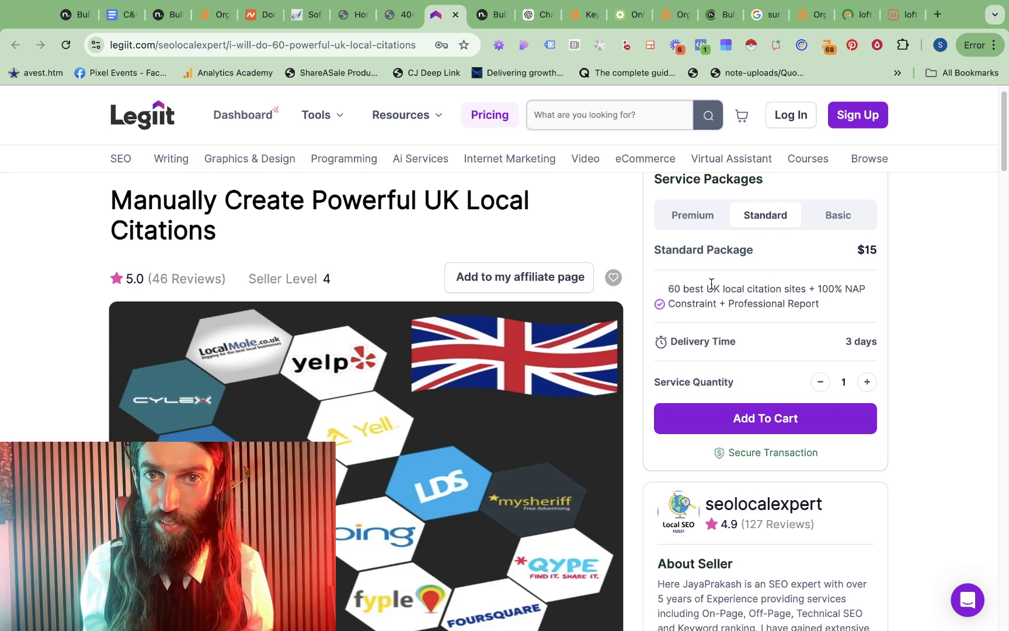
pyautogui.click(691, 216)
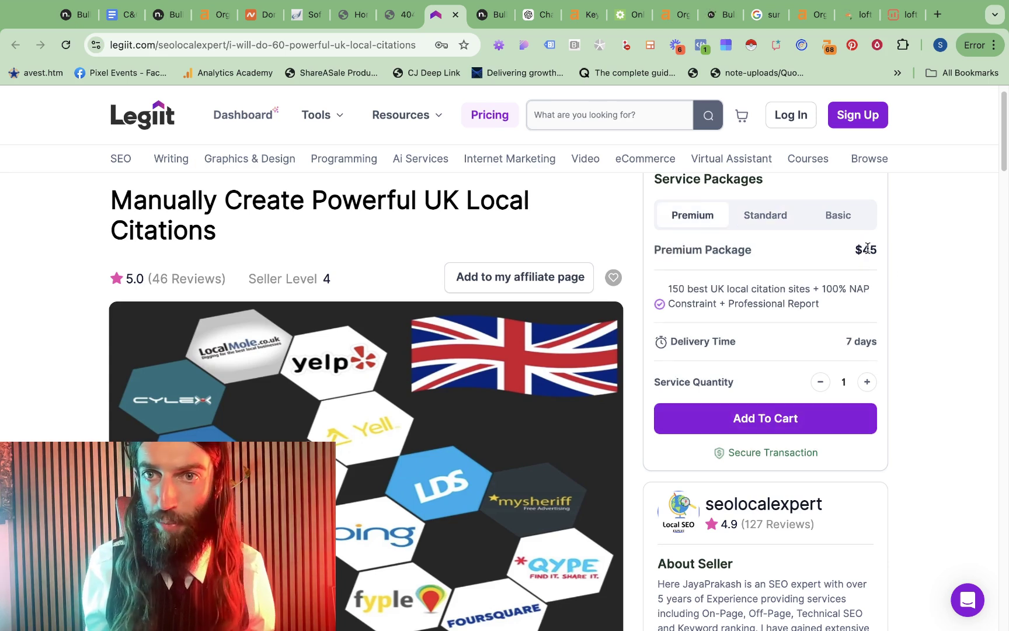
pyautogui.click(757, 419)
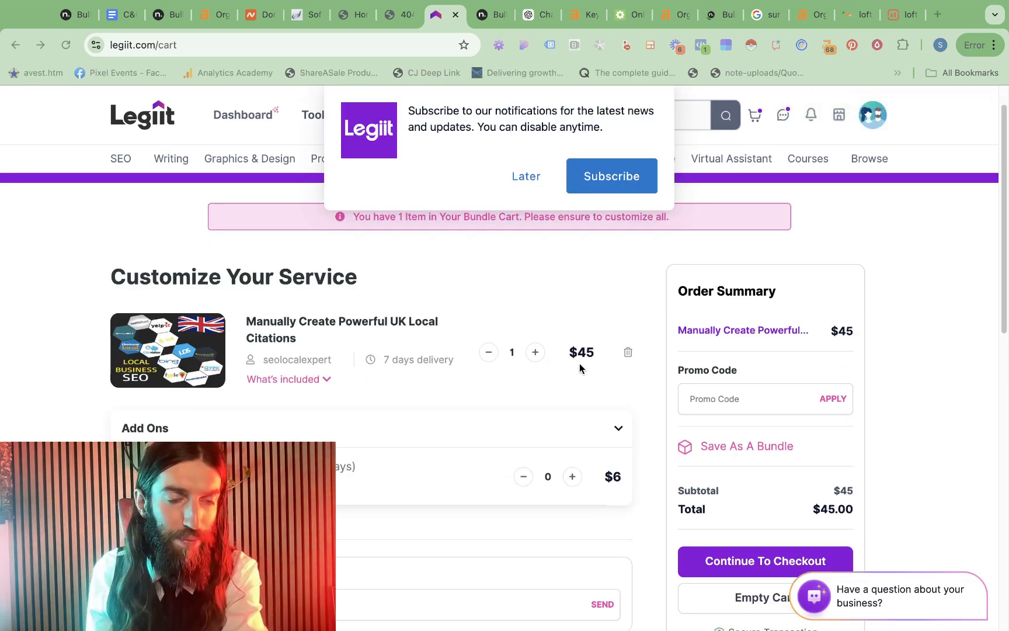
# Check out and pay $46.35 for the Premium citations order.
pyautogui.scroll(-2, 579, 368)
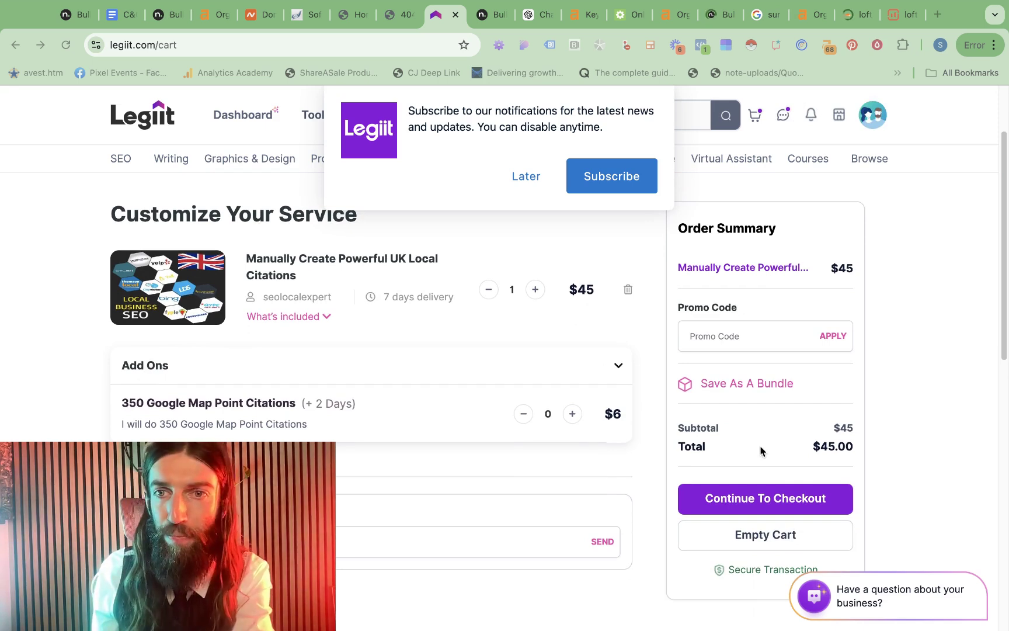
pyautogui.scroll(-3, 436, 445)
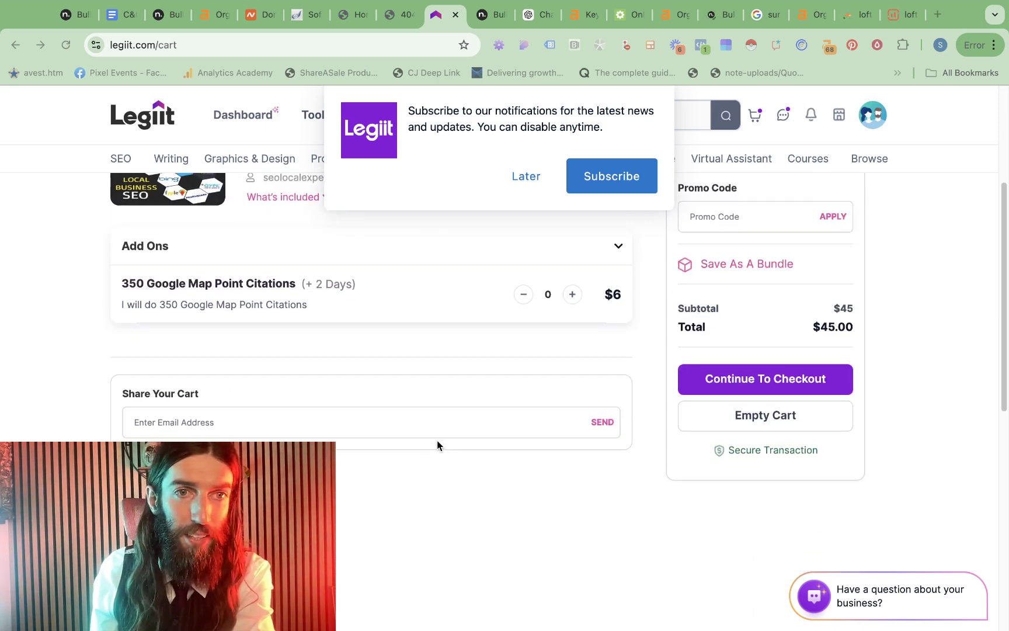
pyautogui.scroll(-1, 437, 444)
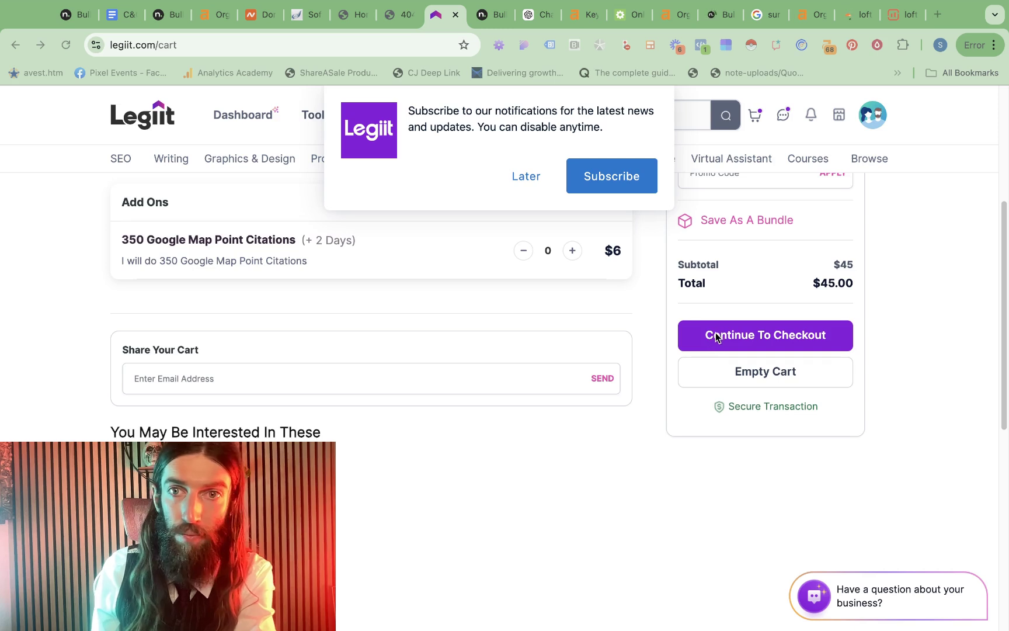
pyautogui.click(755, 341)
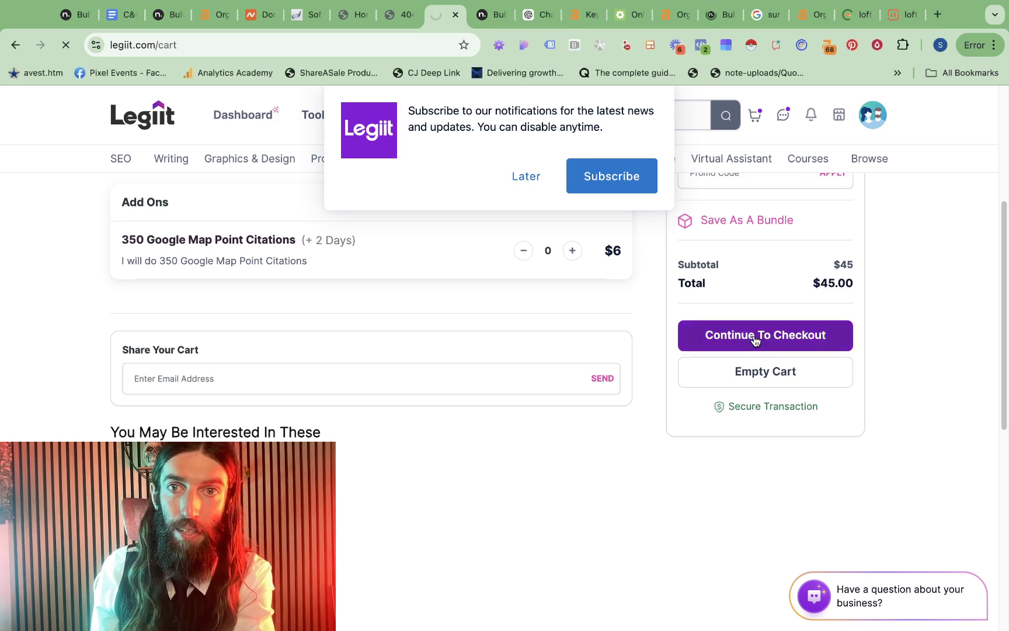
pyautogui.scroll(-4, 460, 315)
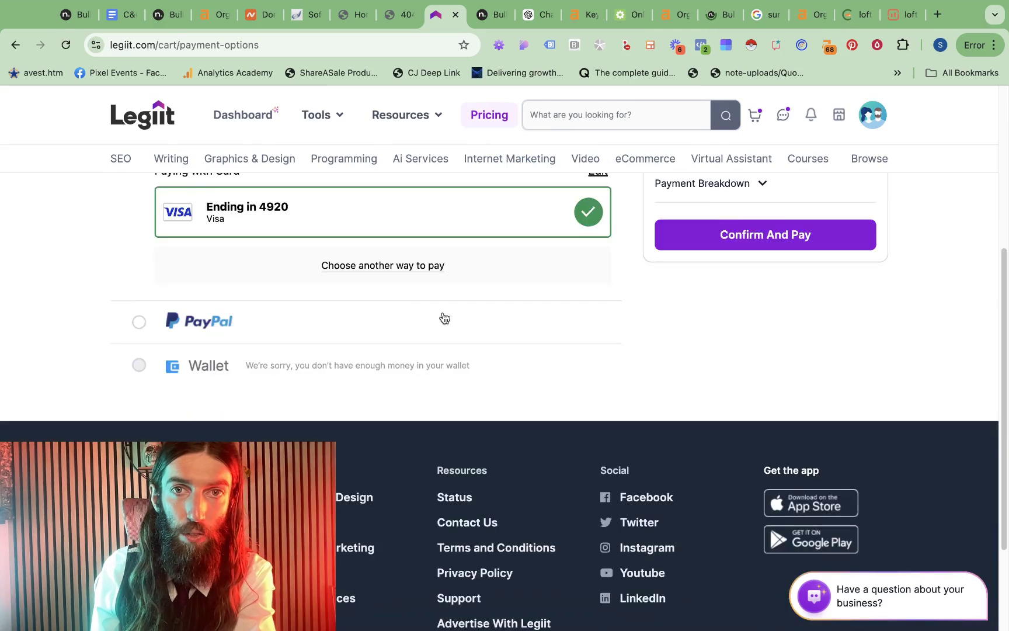
pyautogui.scroll(2, 441, 318)
pyautogui.click(757, 365)
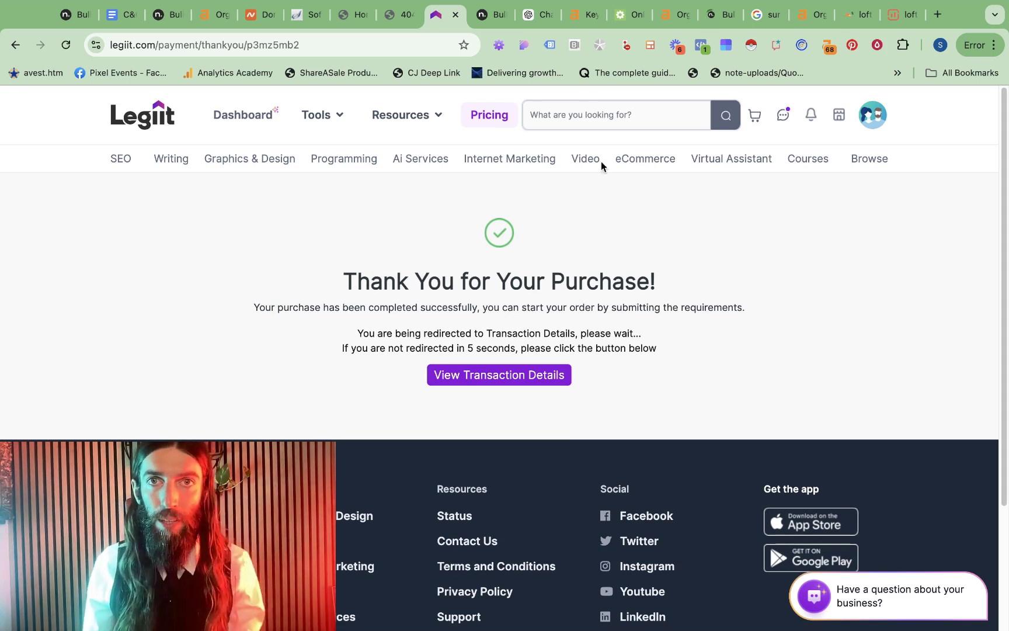
# Ask ChatGPT for an SEO-optimized, factual launch press release for Loft Conversions Teddington.
pyautogui.click(540, 23)
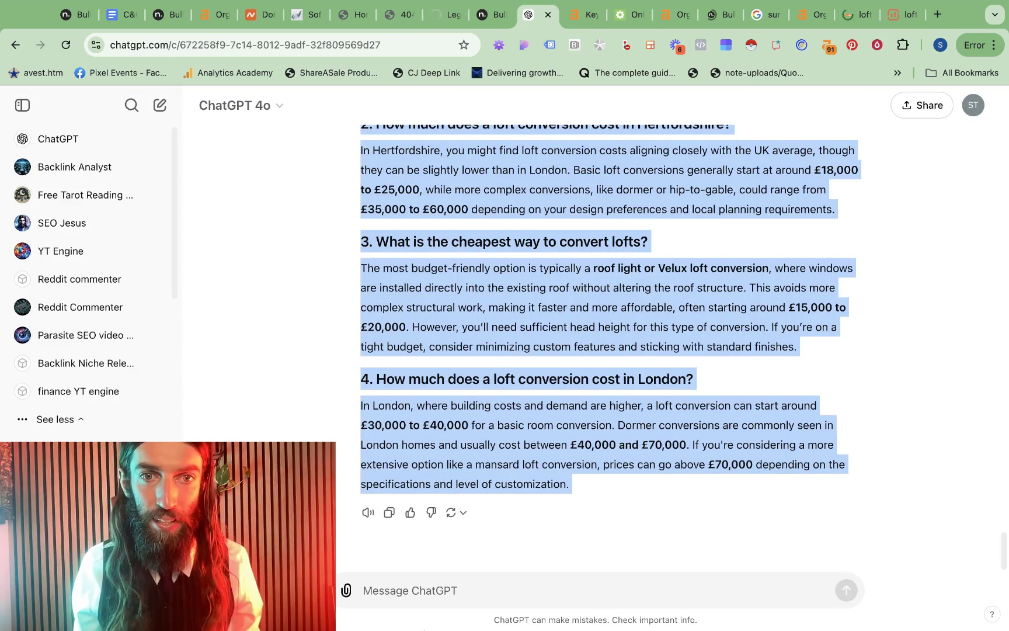
pyautogui.click(418, 590)
pyautogui.write('write a newsworthy, factual, non-sensatio')
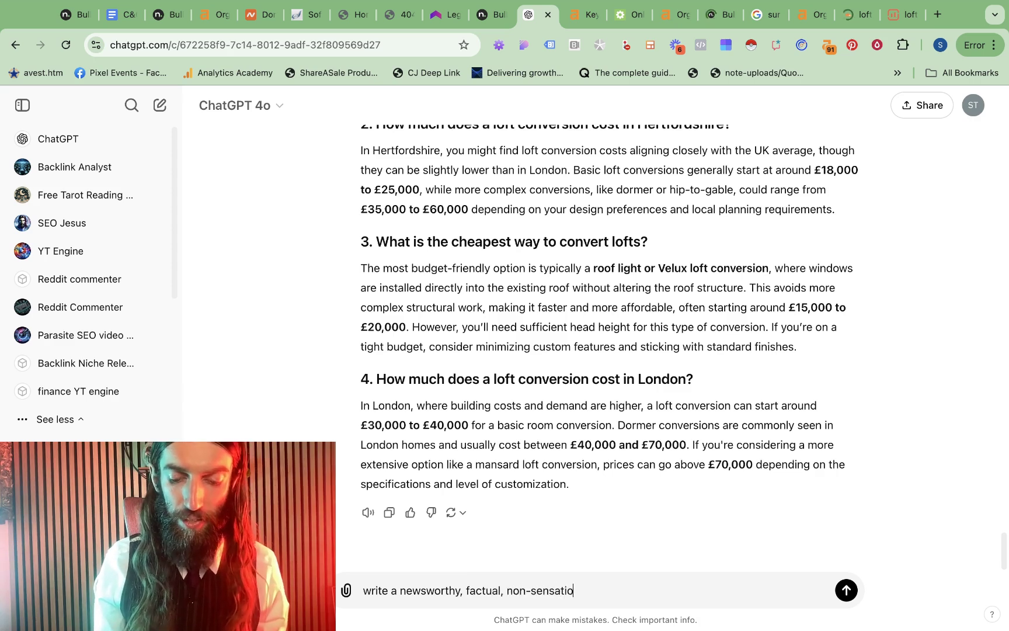
pyautogui.write('nalist press release')
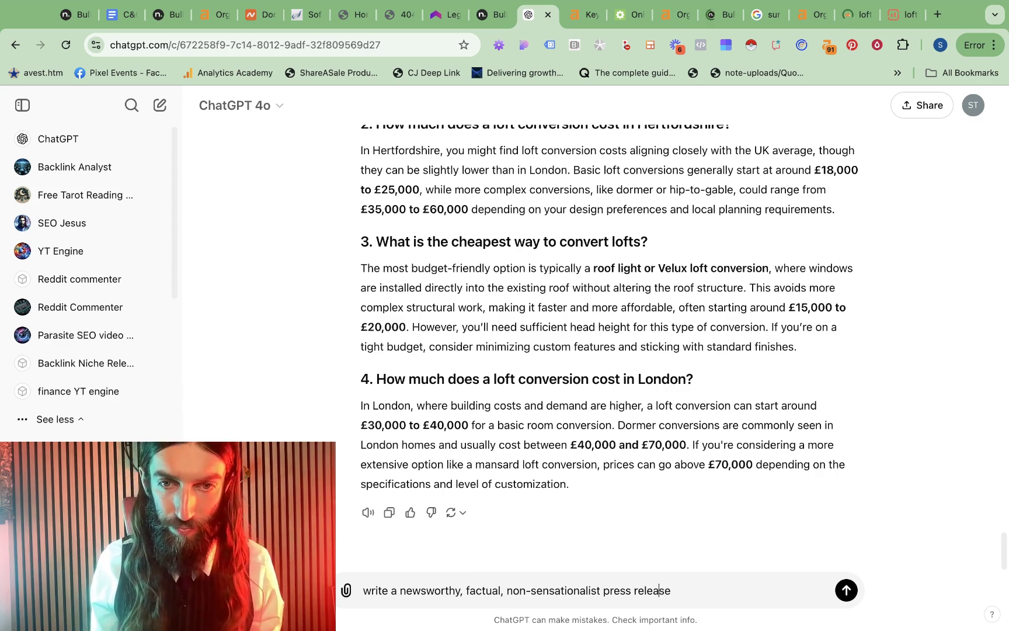
pyautogui.write('o-optim')
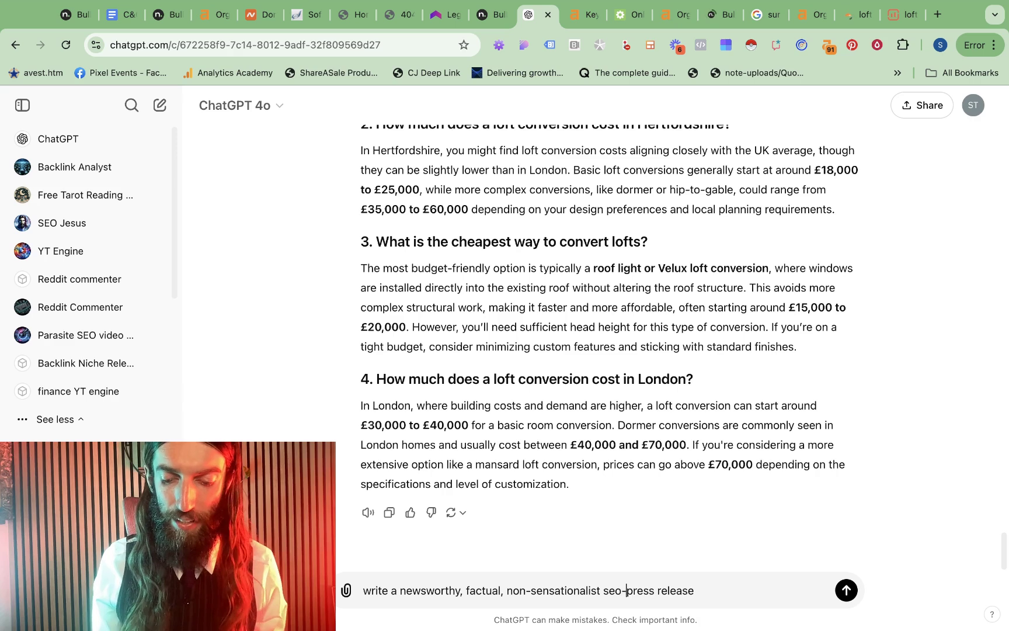
pyautogui.write('ized ')
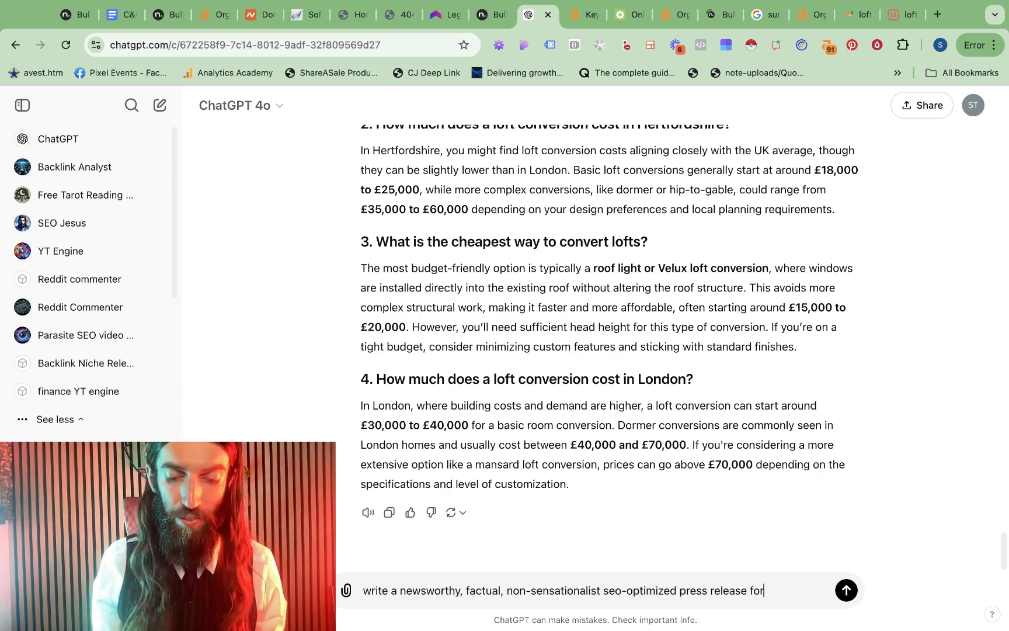
pyautogui.write('ch')
pyautogui.press('Return')
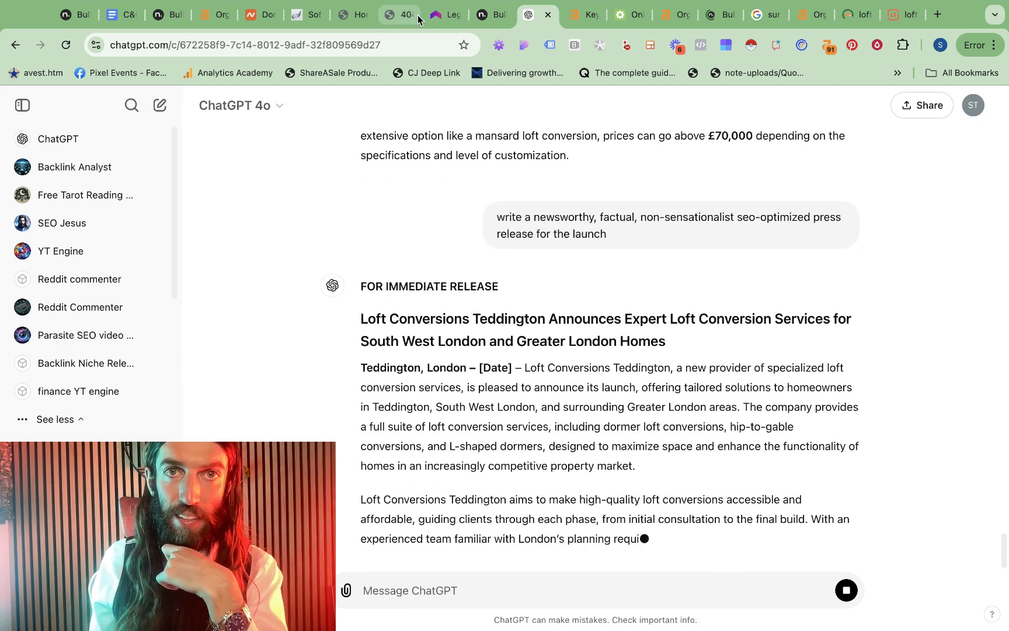
pyautogui.click(445, 15)
# Submit the Legiit order requirements, review the business-details form, and return to Chrome.
pyautogui.scroll(-6, 409, 351)
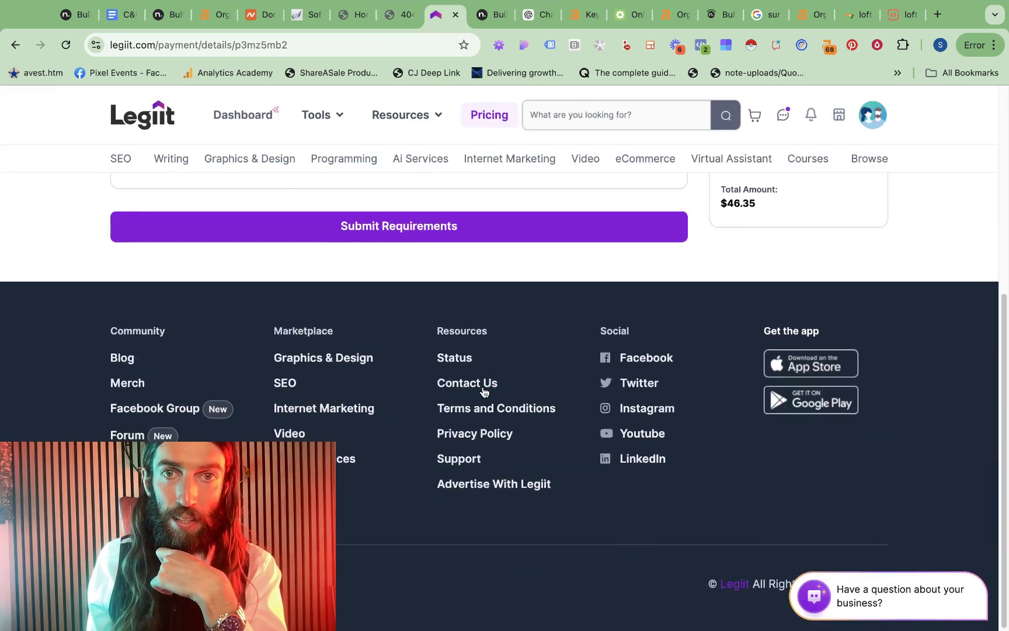
pyautogui.scroll(5, 442, 325)
pyautogui.click(427, 516)
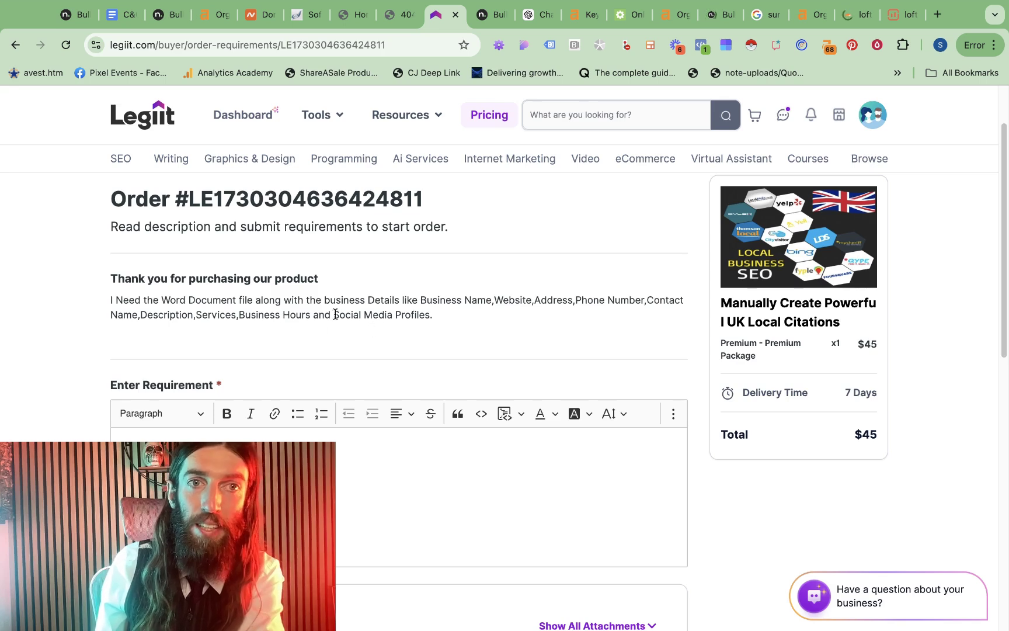
pyautogui.scroll(-3, 341, 329)
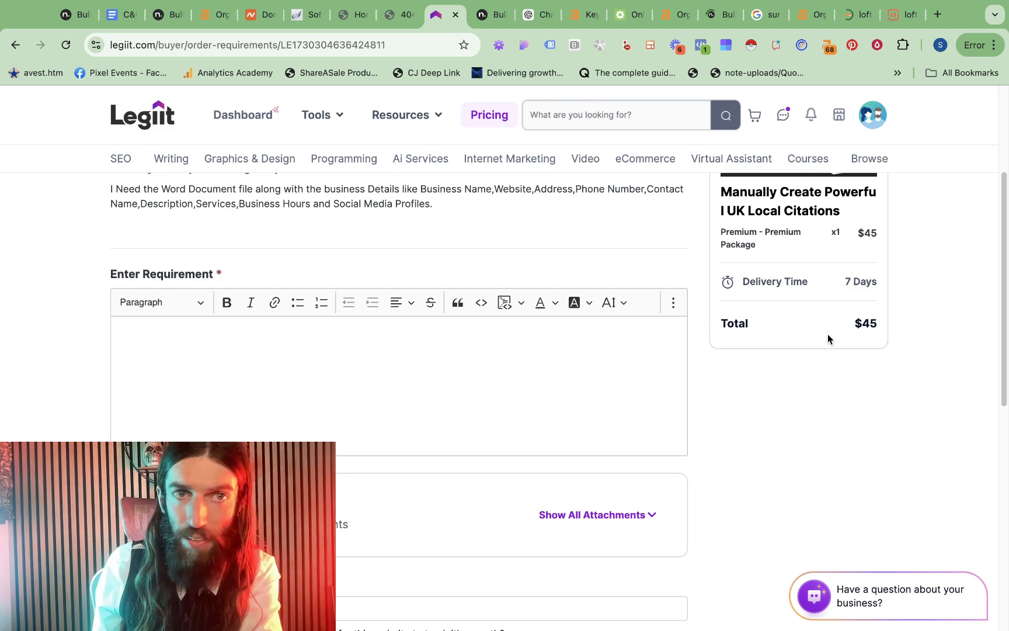
pyautogui.scroll(-5, 783, 414)
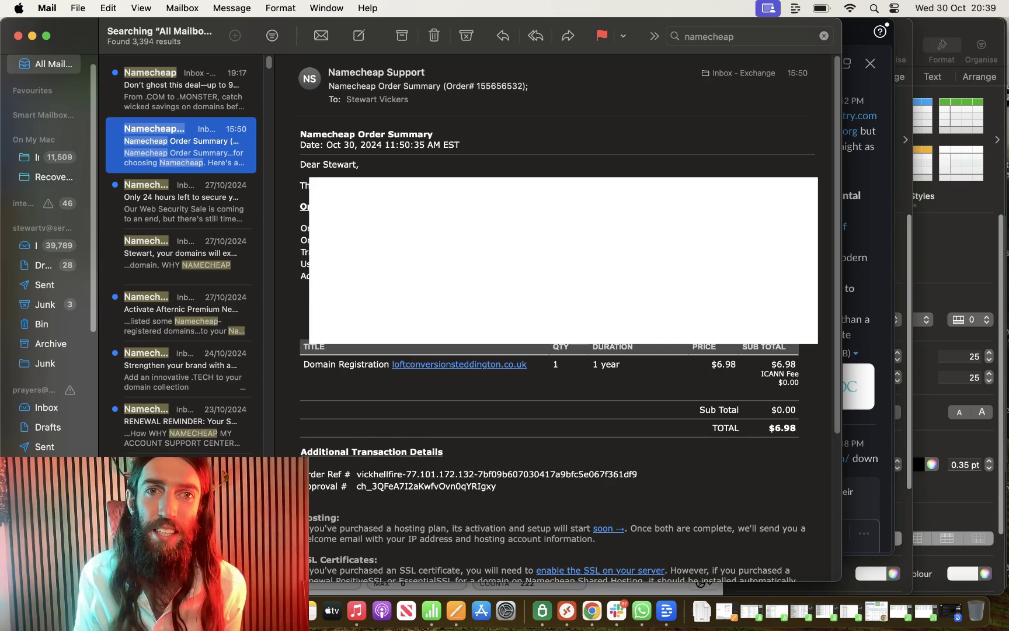
pyautogui.moveTo(793, 73)
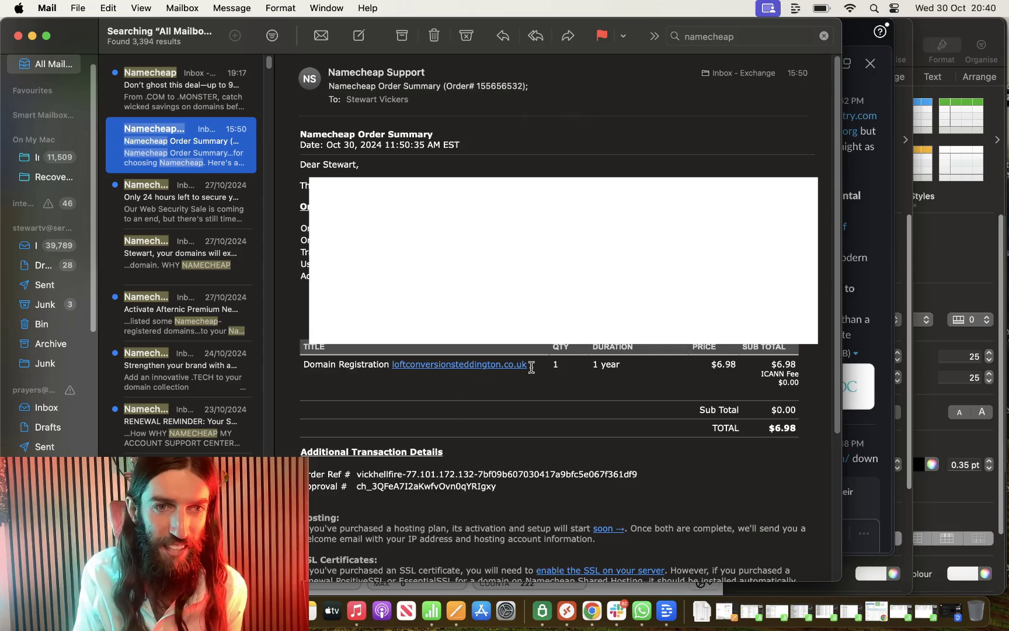
pyautogui.click(592, 610)
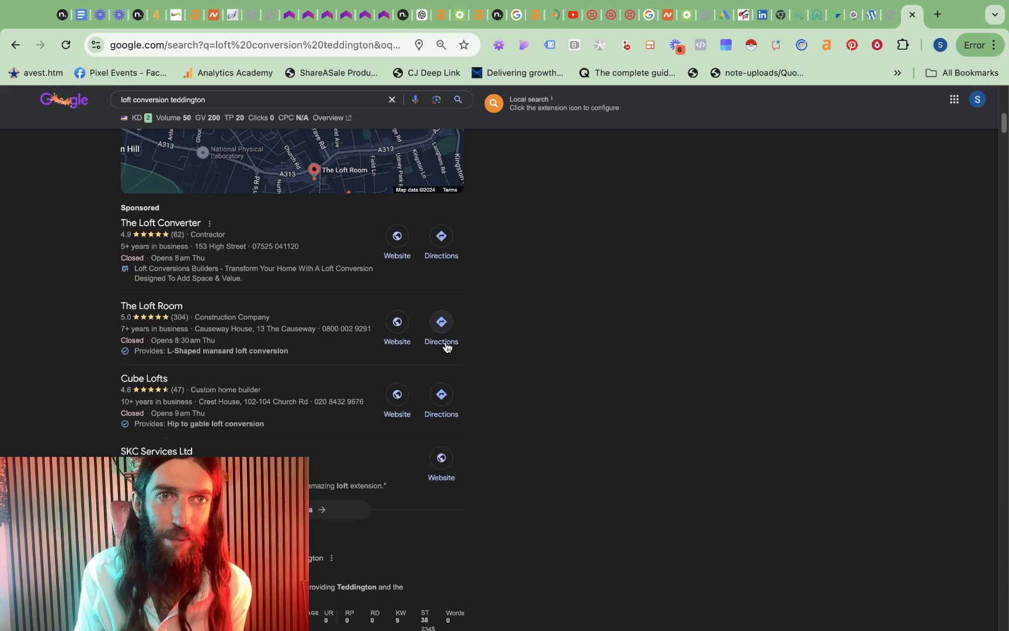
# Find loftconversionsteddington.co.uk at position 9 for 'loft conversion teddington' and open it.
pyautogui.click(163, 157)
pyautogui.scroll(-15, 75, 258)
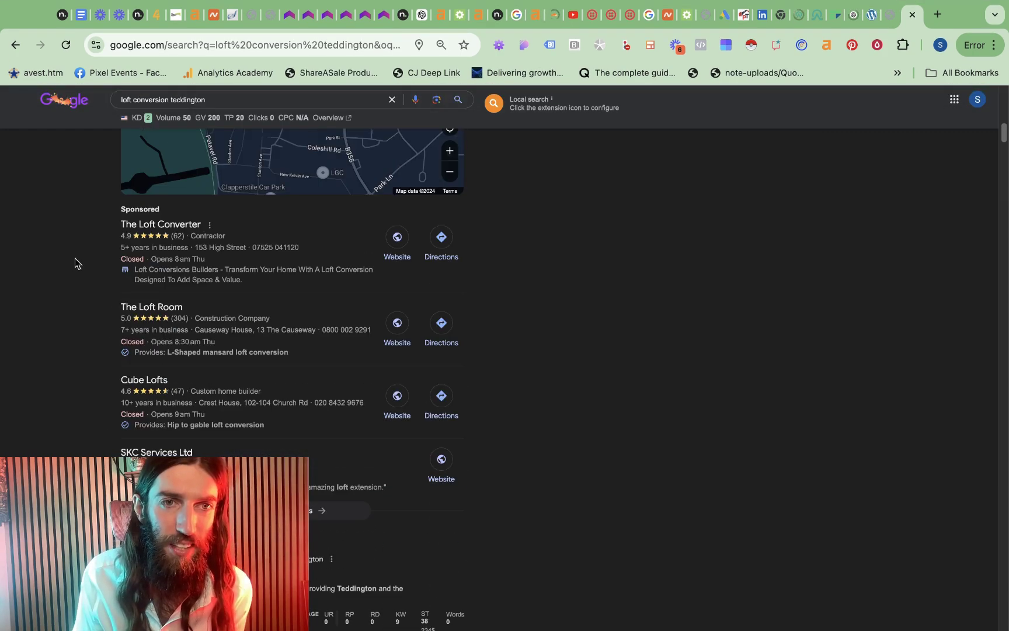
pyautogui.scroll(-10, 72, 257)
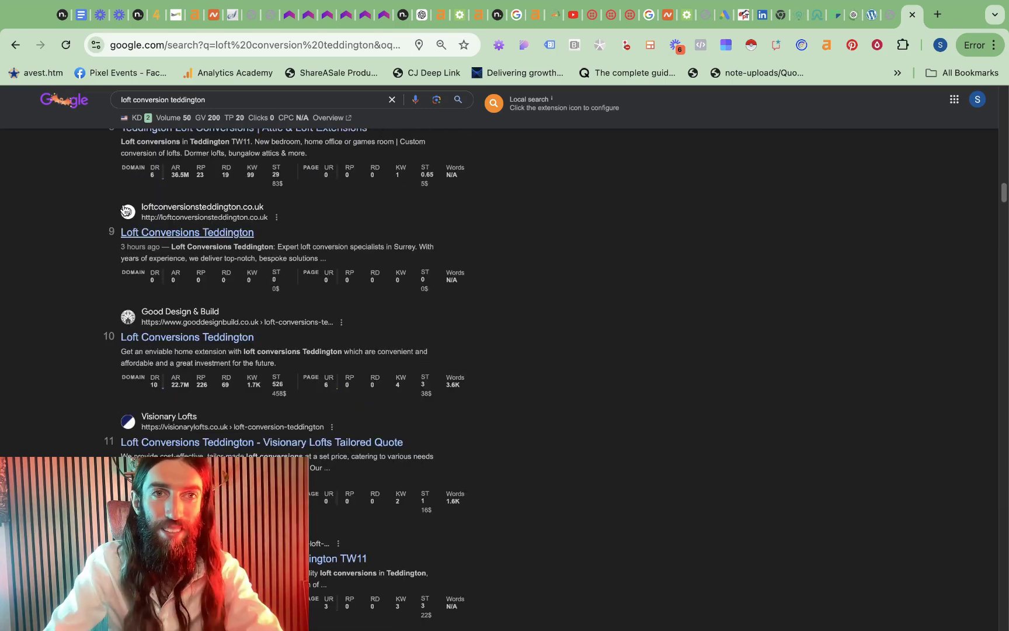
pyautogui.scroll(3, 122, 211)
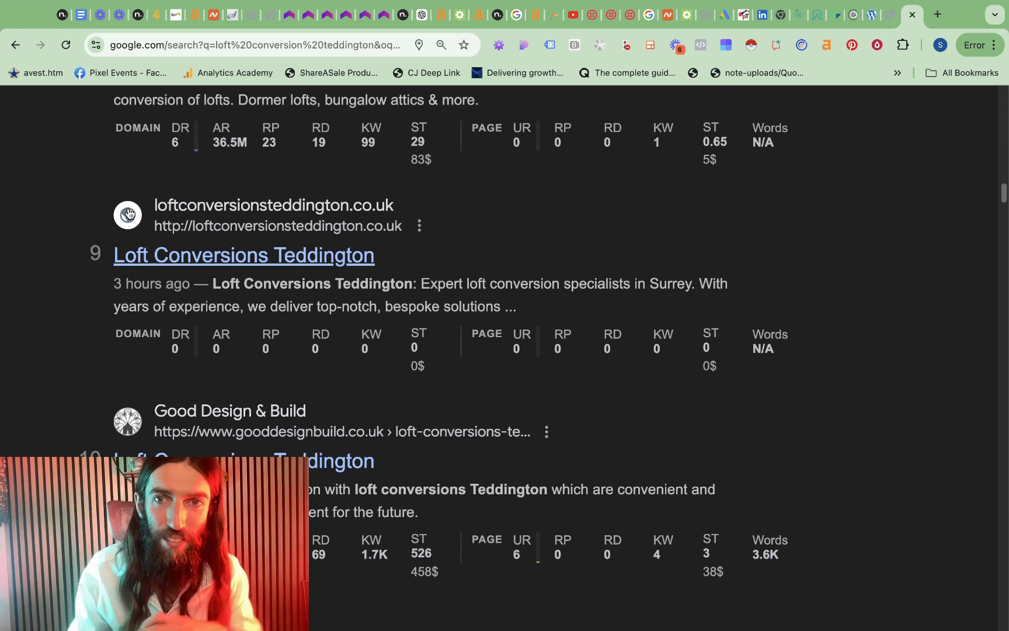
pyautogui.click(272, 261)
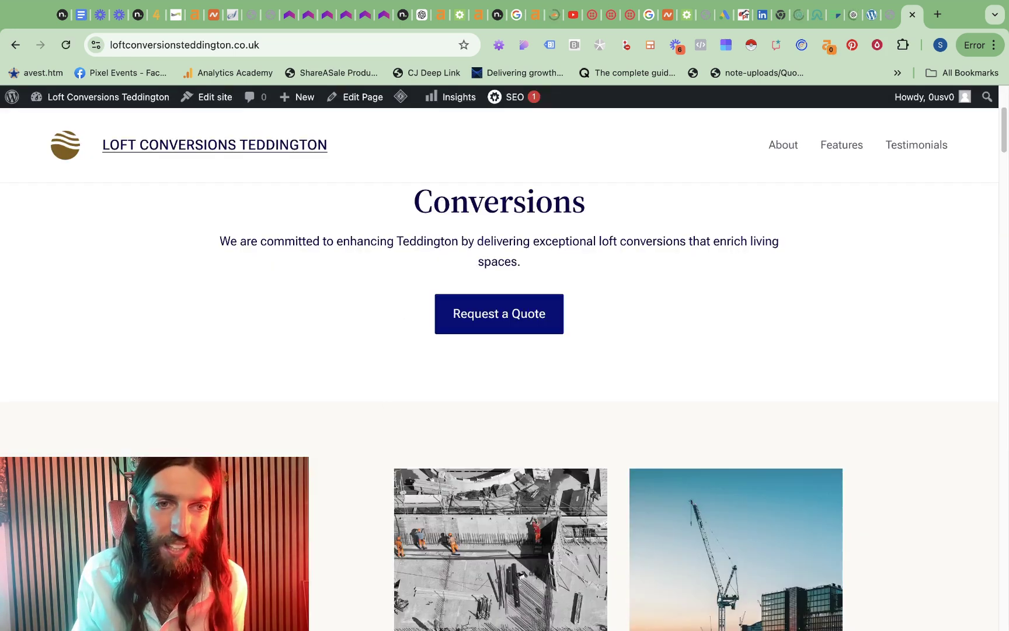
# Check the ABNewswire 'Press Release Published' email in Mail, then bring Chrome back.
pyautogui.moveTo(584, 627)
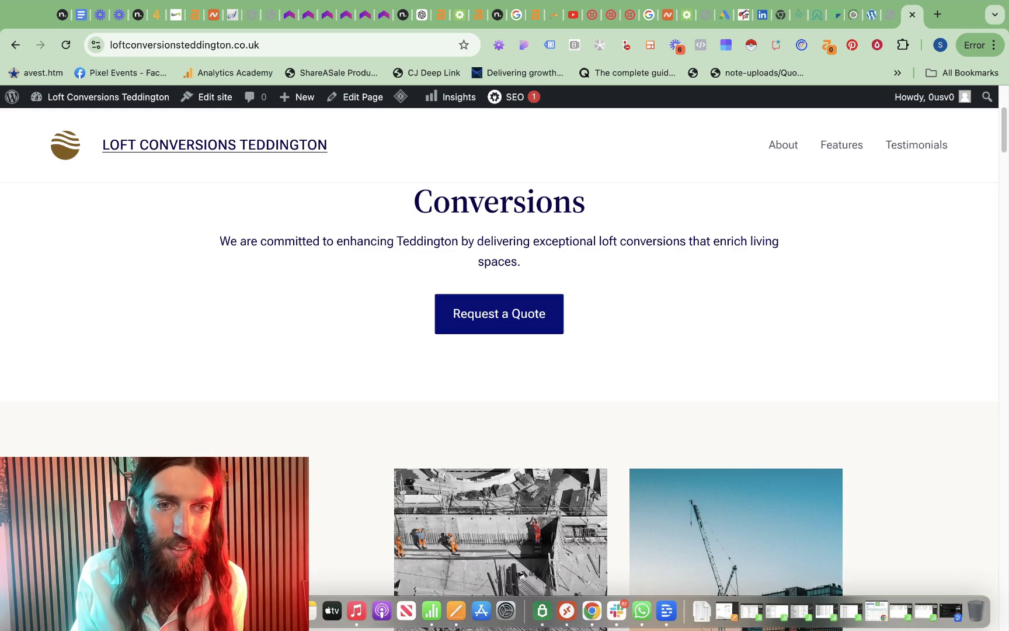
pyautogui.hotkey('ctrl', 'Left')
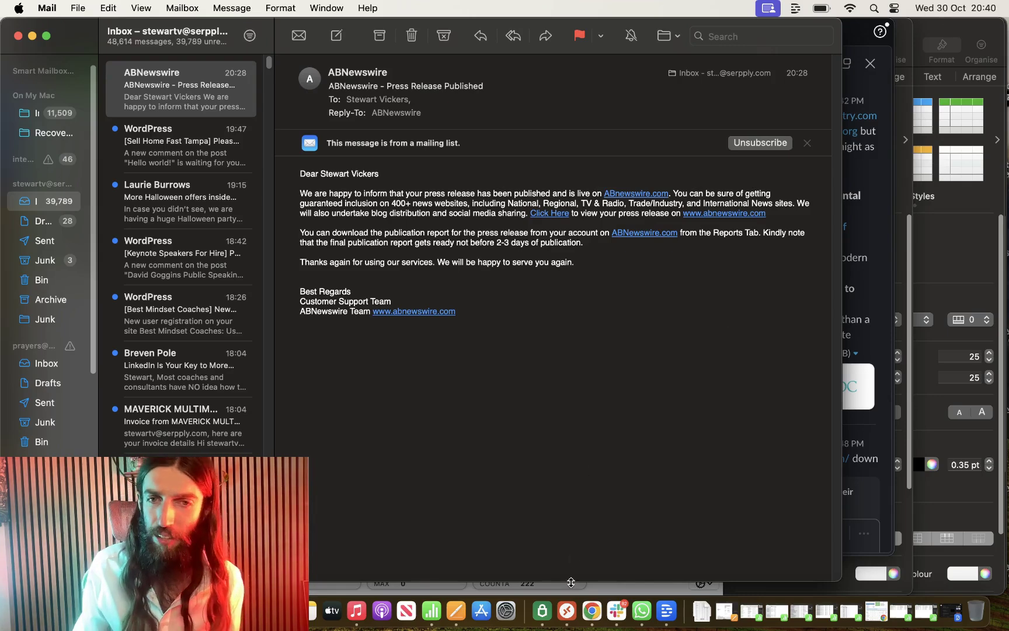
pyautogui.click(591, 610)
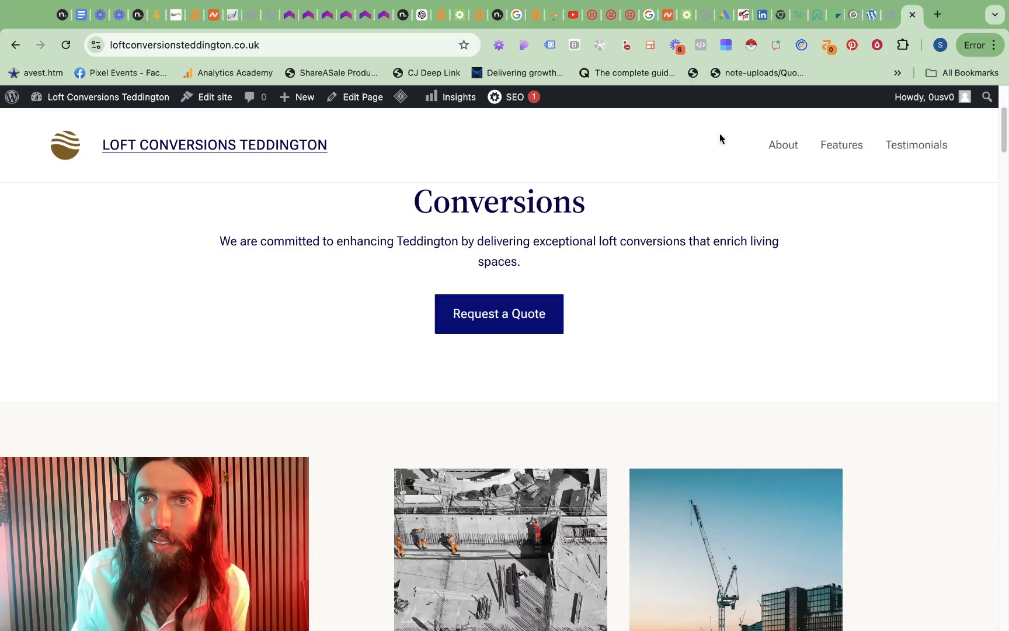
# Reload Omega Indexer to confirm the 'tedd' campaign is 100% complete, then return to the live site.
pyautogui.click(816, 18)
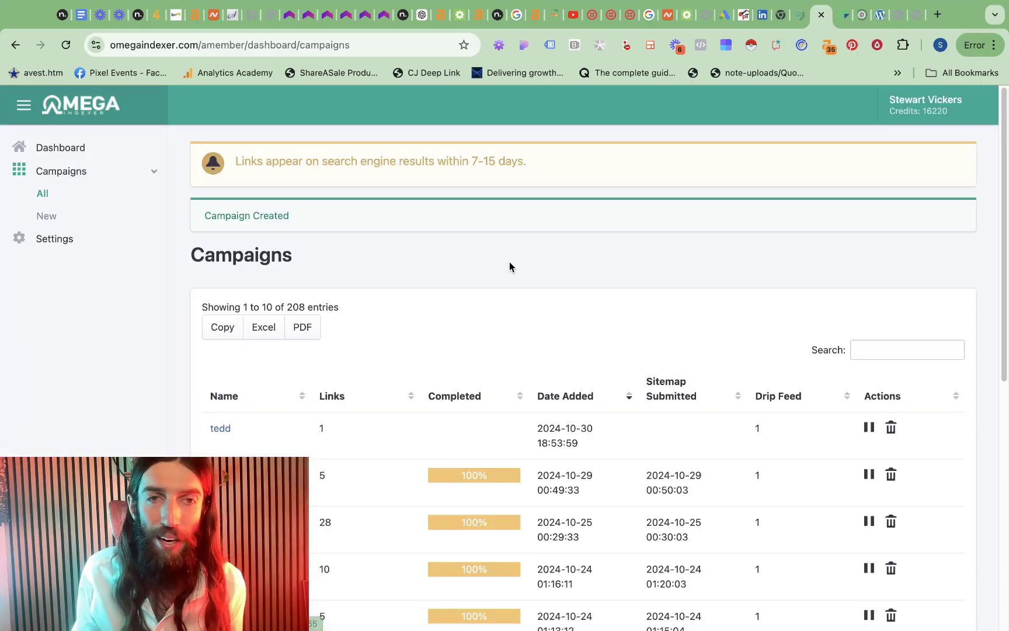
pyautogui.click(363, 49)
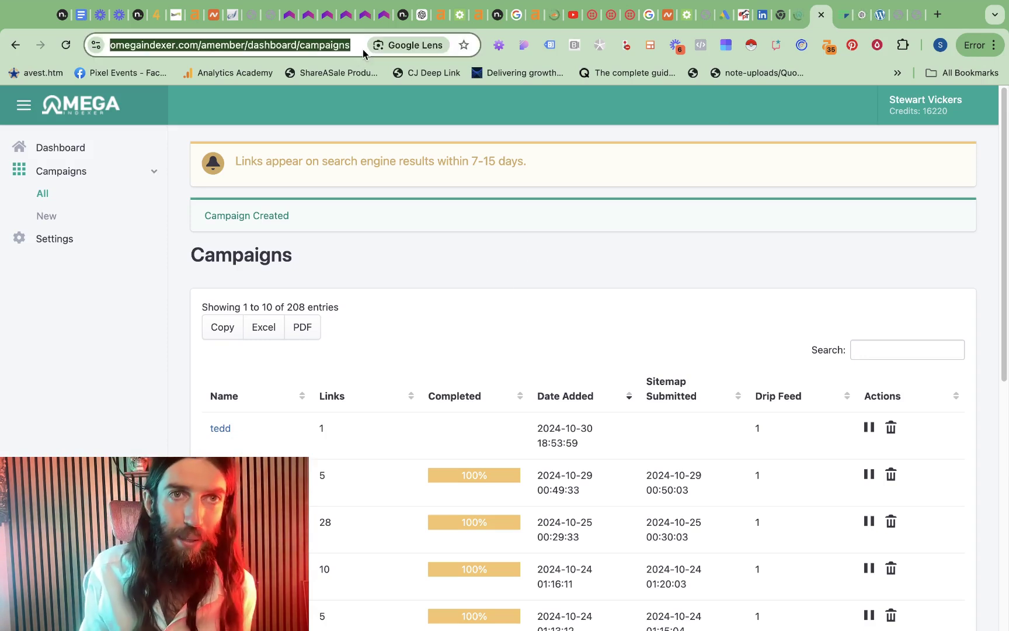
pyautogui.press('Return')
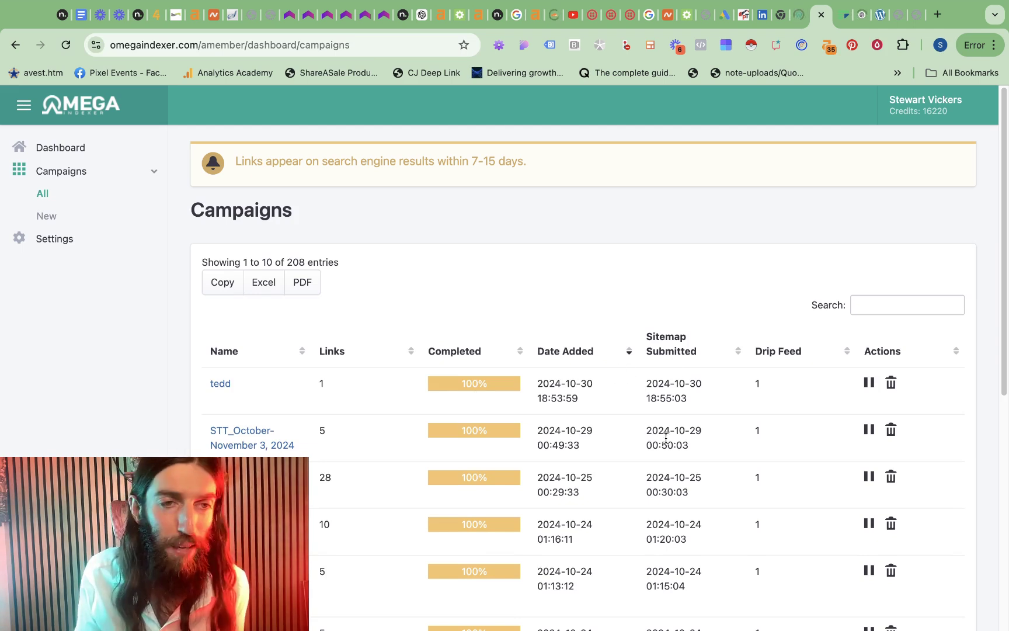
pyautogui.click(706, 14)
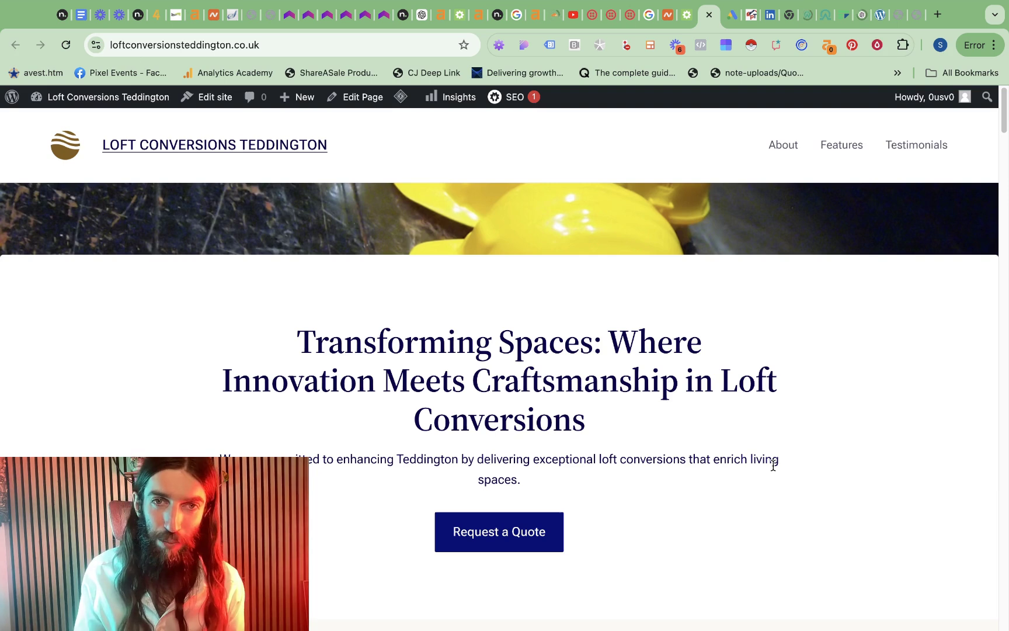
pyautogui.scroll(-10, 766, 434)
pyautogui.scroll(15, 766, 432)
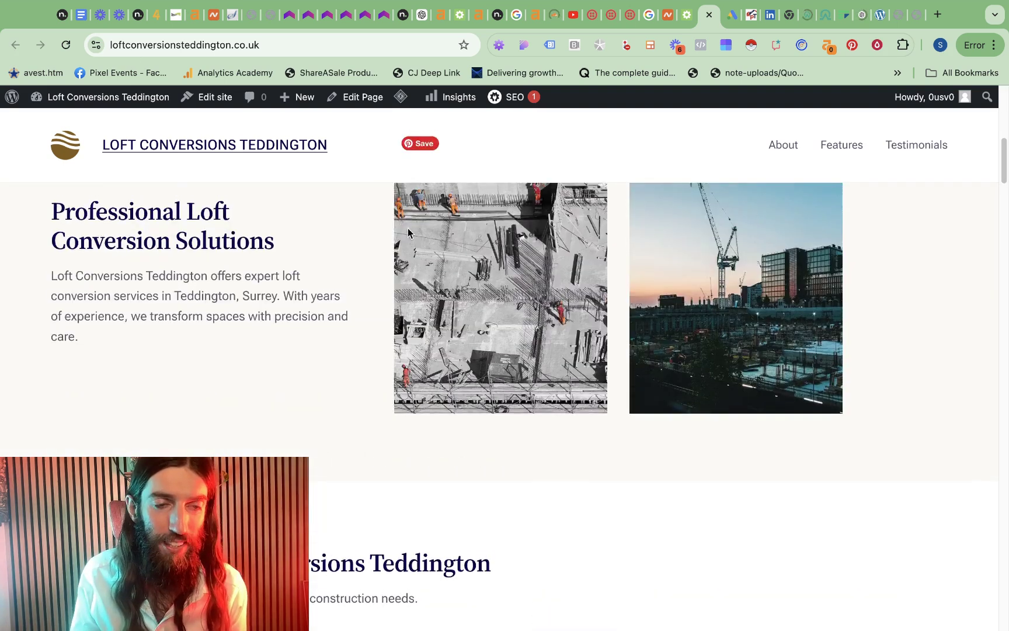